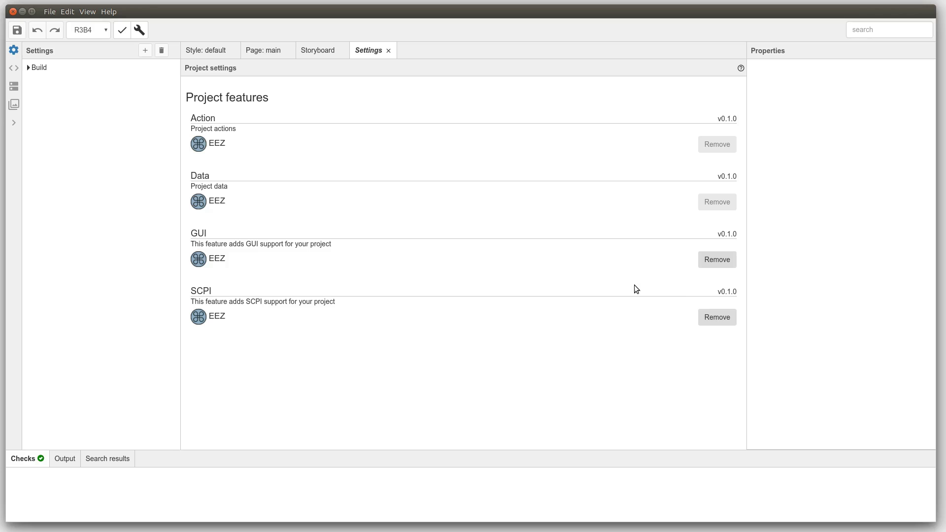
Open the project's actions and review the code of toggle_channel, edit and the slider, step and keypad edit mode actions
left_click(14, 70)
left_click(53, 69)
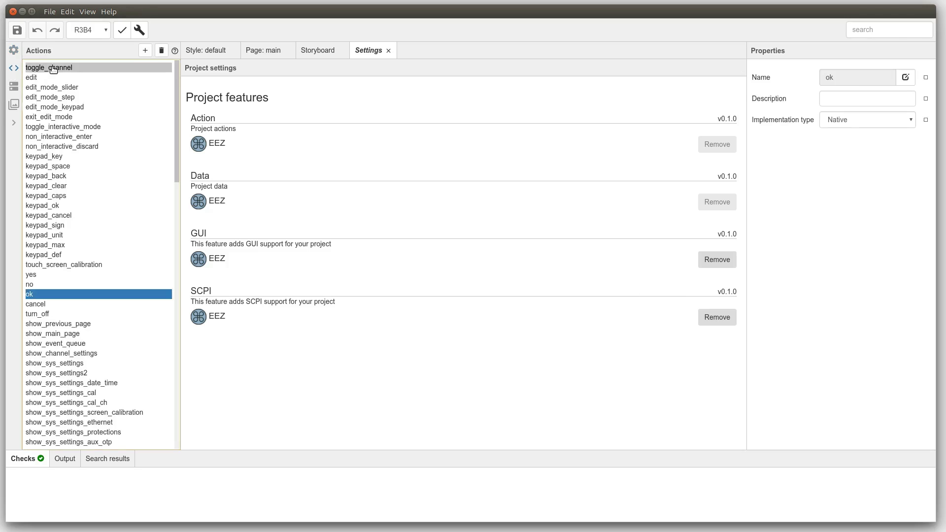
left_click(52, 78)
left_click(52, 88)
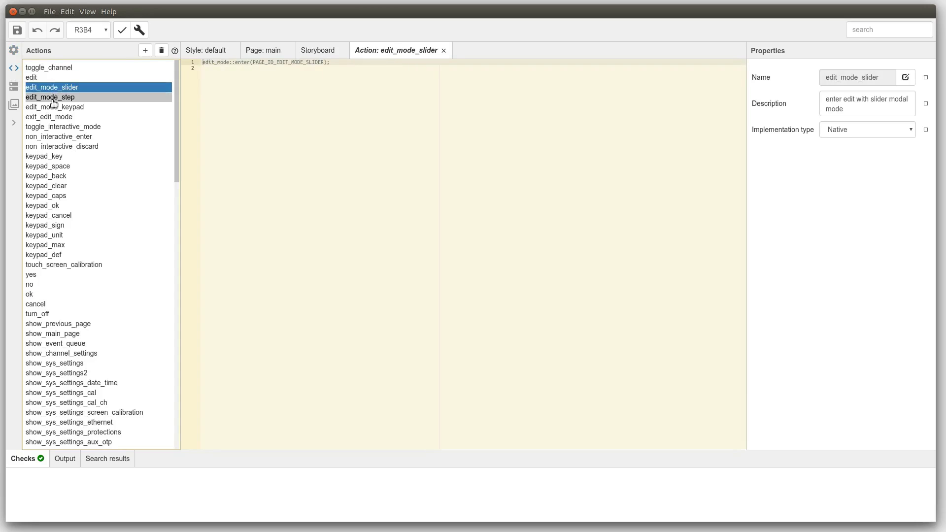
left_click(51, 97)
left_click(52, 107)
left_click(47, 69)
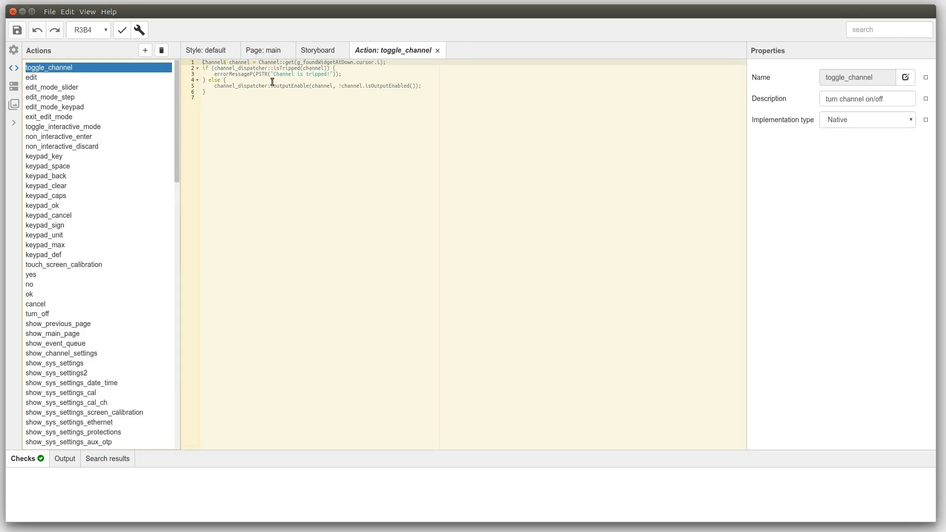
Review the code of several keypad, show page and system settings actions, ending with toggle_interactive_mode
left_click(48, 215)
left_click(44, 235)
left_click(45, 304)
left_click(45, 343)
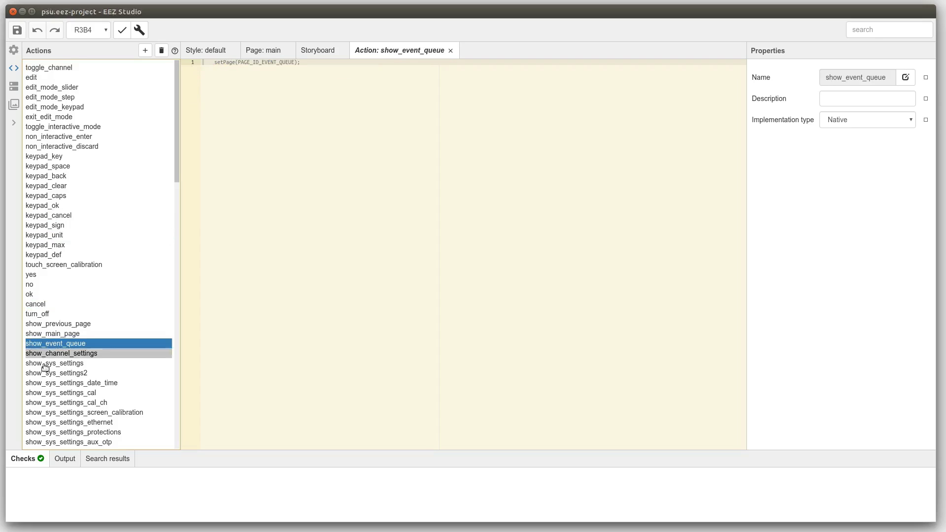
left_click(47, 373)
left_click(49, 391)
left_click(45, 225)
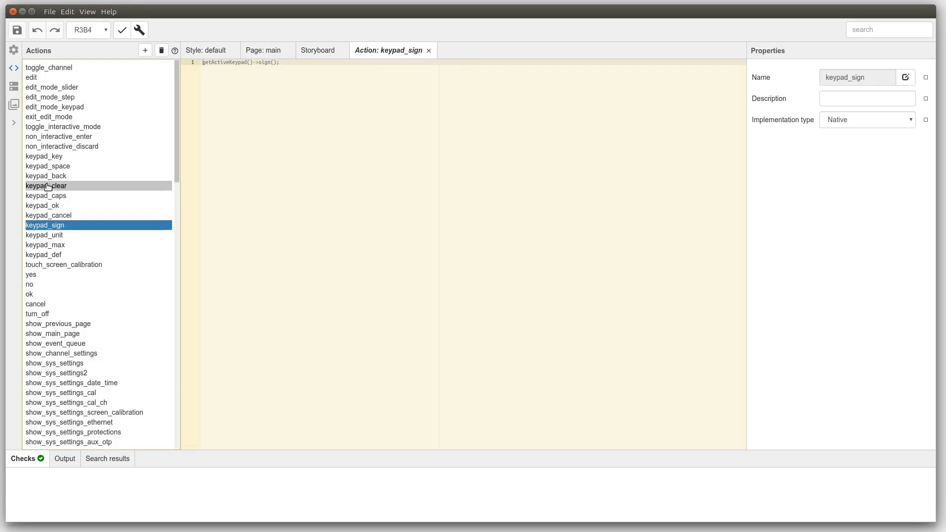
left_click(47, 186)
left_click(52, 128)
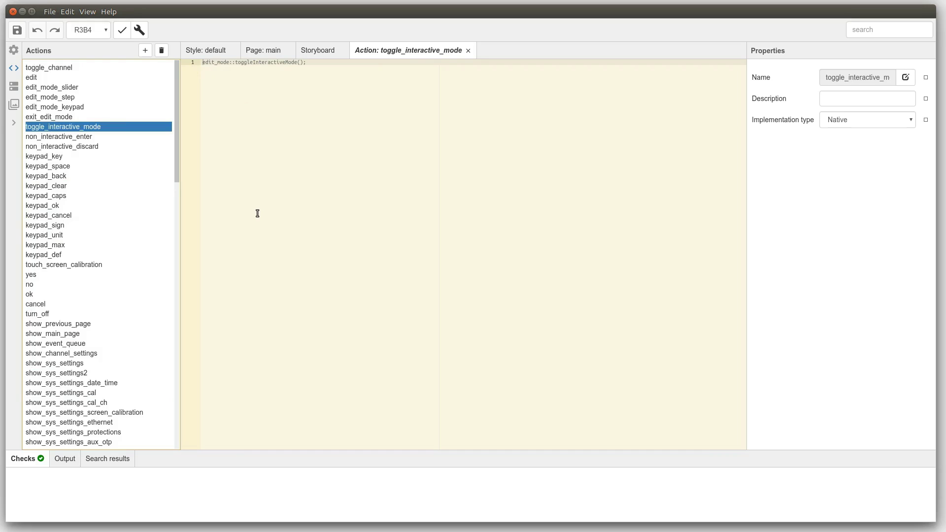
Open the project's data items and examine the properties of channel items such as channel.monValue, channel.i.monDac and channel.displayValue1
left_click(15, 87)
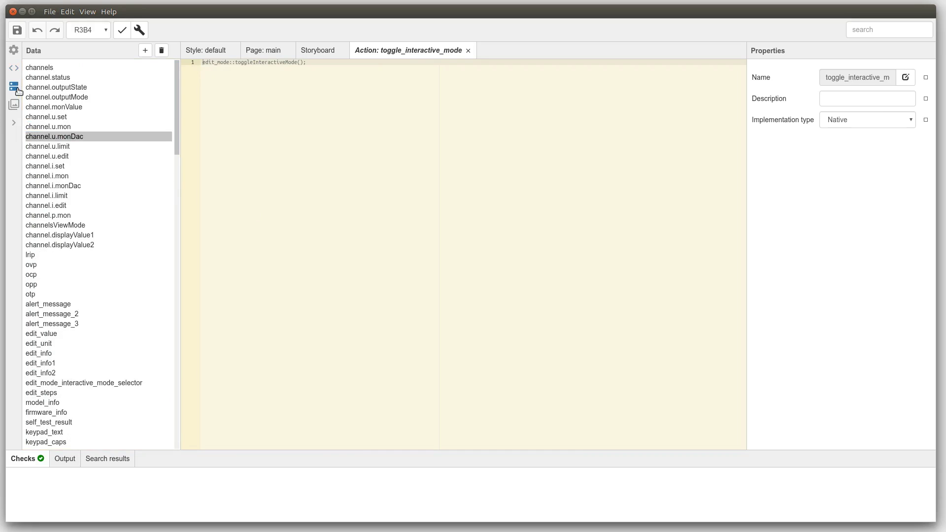
left_click(46, 107)
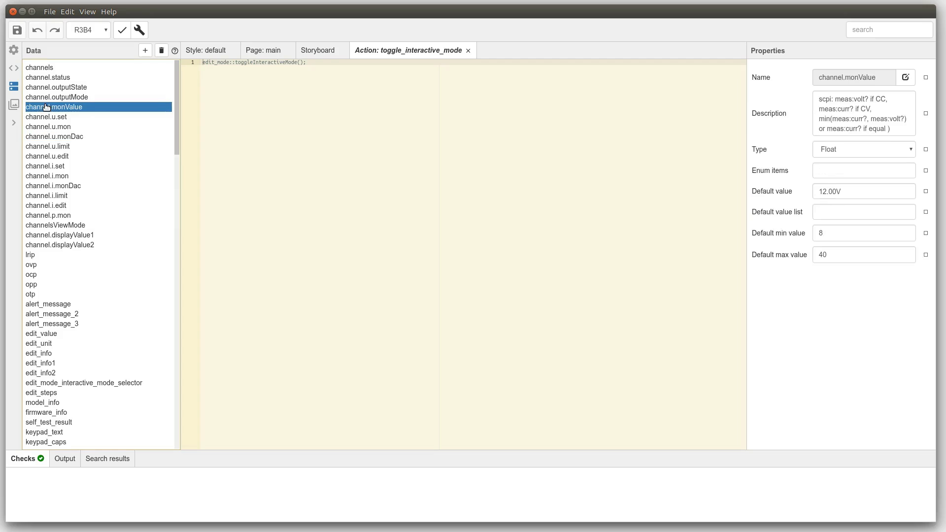
left_click(41, 147)
left_click(42, 157)
left_click(45, 185)
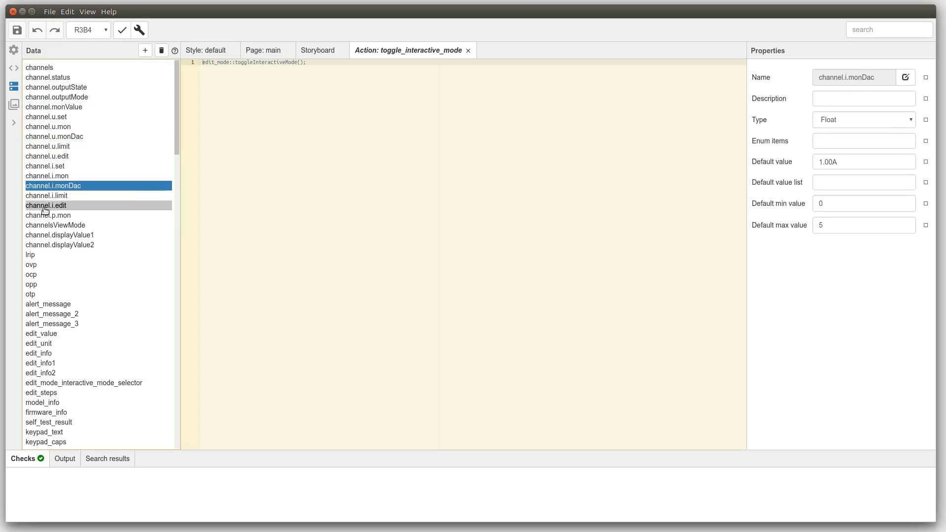
left_click(47, 215)
left_click(47, 236)
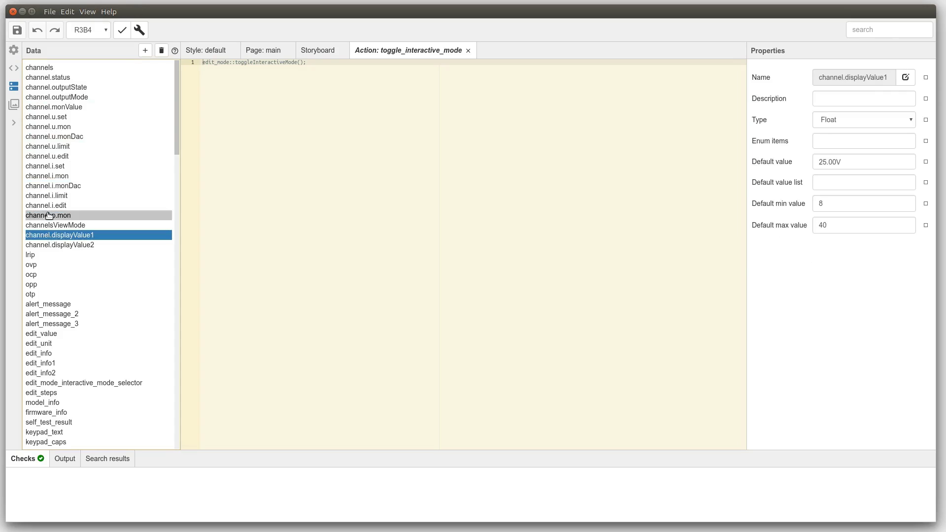
left_click(47, 215)
Examine the properties of the alert message, edit_mode_interactive_mode_selector and edit_value data items, plus channel.p.mon, channel.u.edit and channel.u.monDac
left_click(43, 304)
left_click(44, 316)
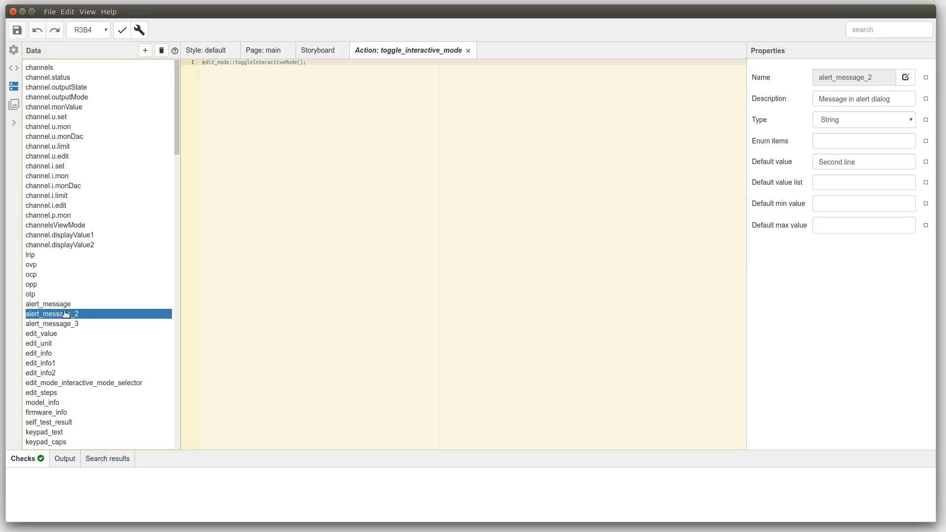
left_click(49, 382)
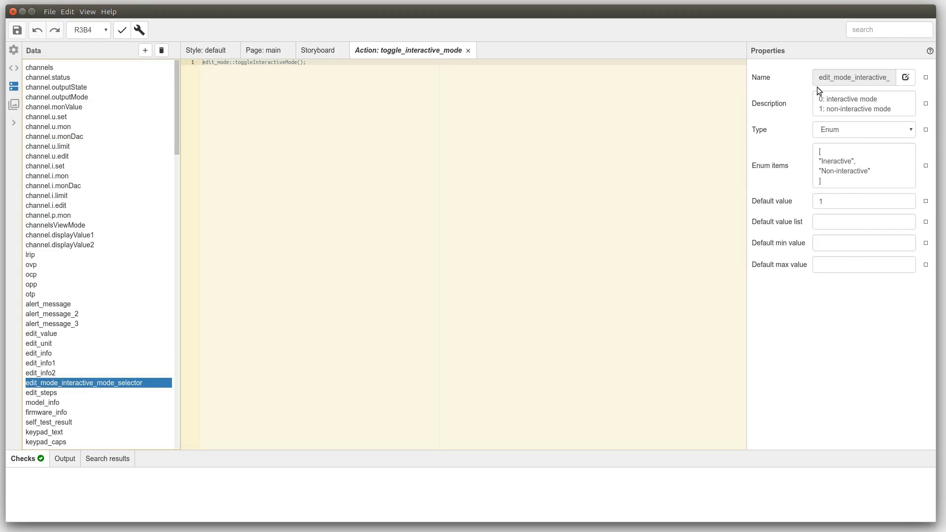
left_click(31, 333)
left_click(55, 215)
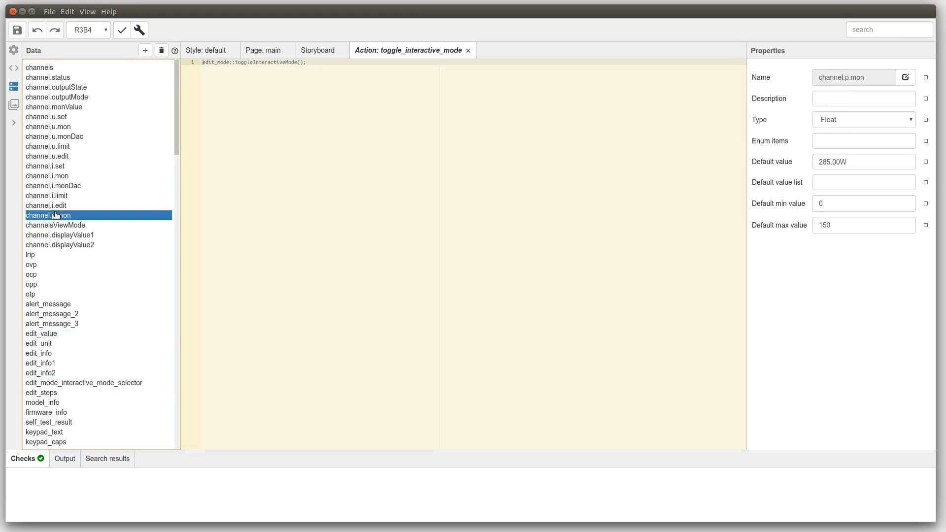
left_click(54, 176)
left_click(52, 157)
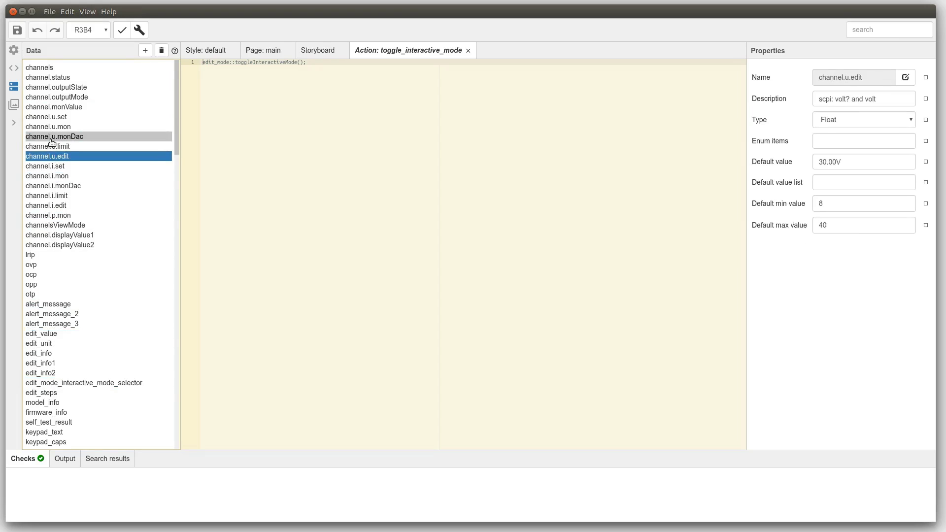
left_click(52, 137)
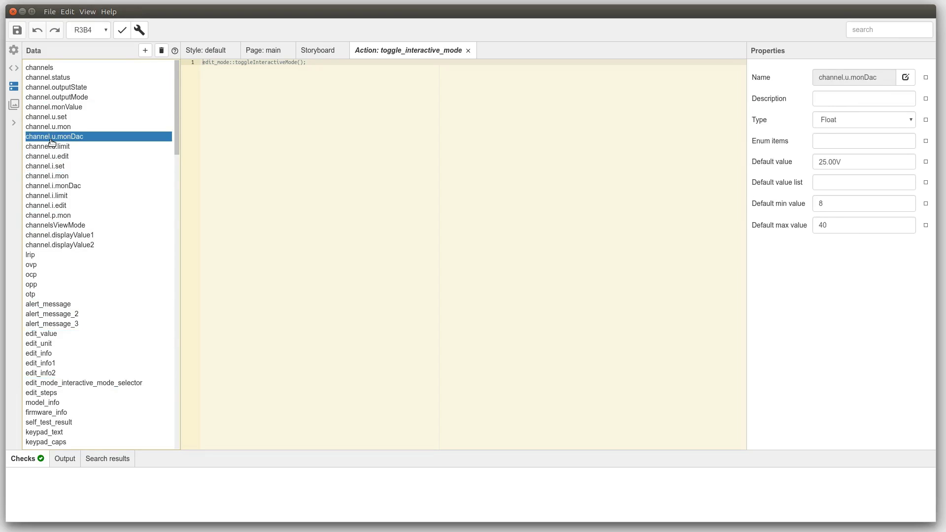
Open the GUI pages and view the layouts from ethernet_init through the screen calibration pages, welcome and self_test_result
left_click(15, 110)
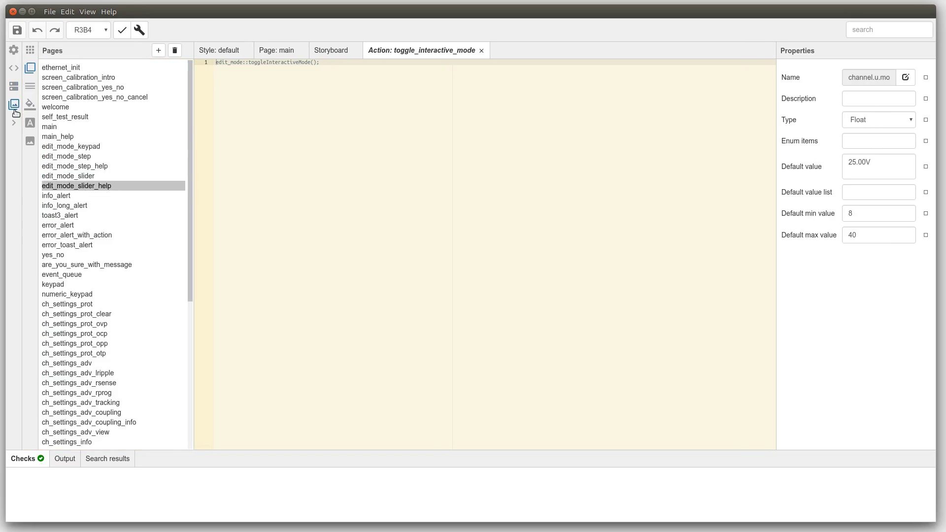
left_click(60, 68)
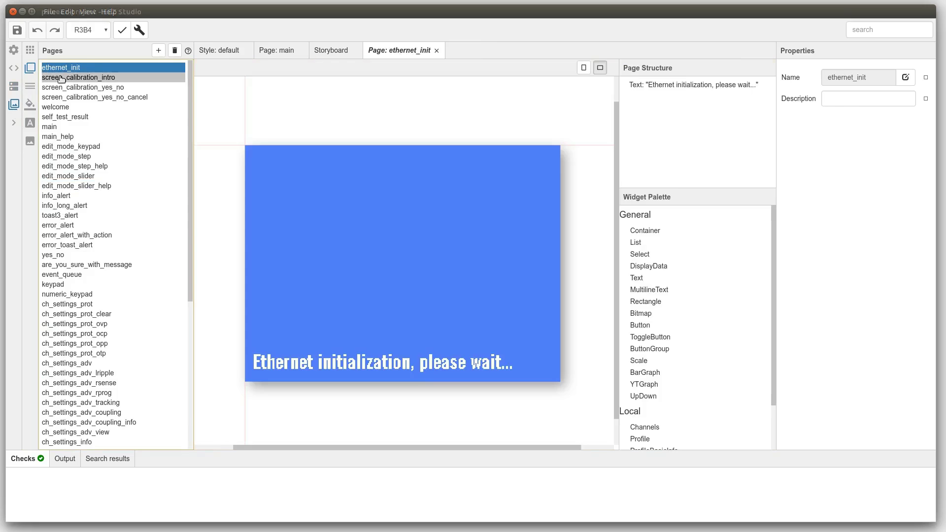
left_click(61, 80)
left_click(61, 88)
left_click(64, 98)
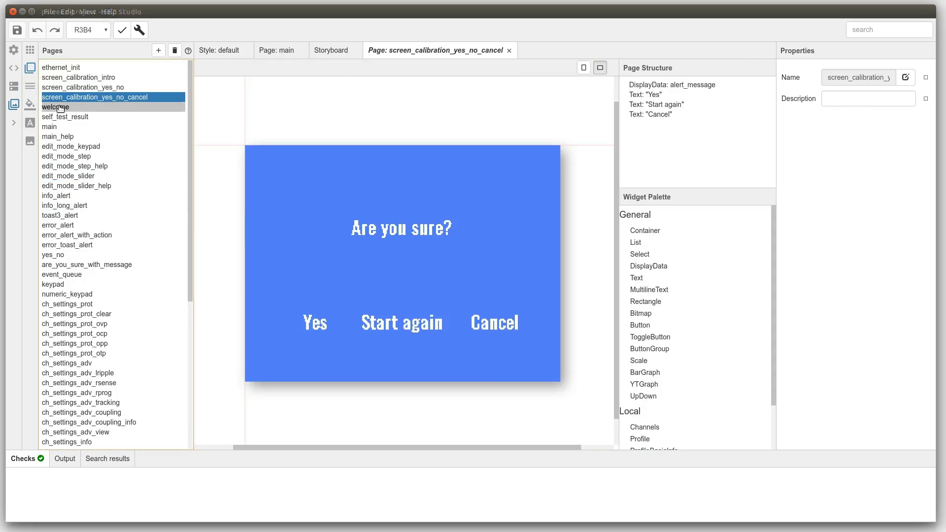
left_click(59, 108)
left_click(60, 117)
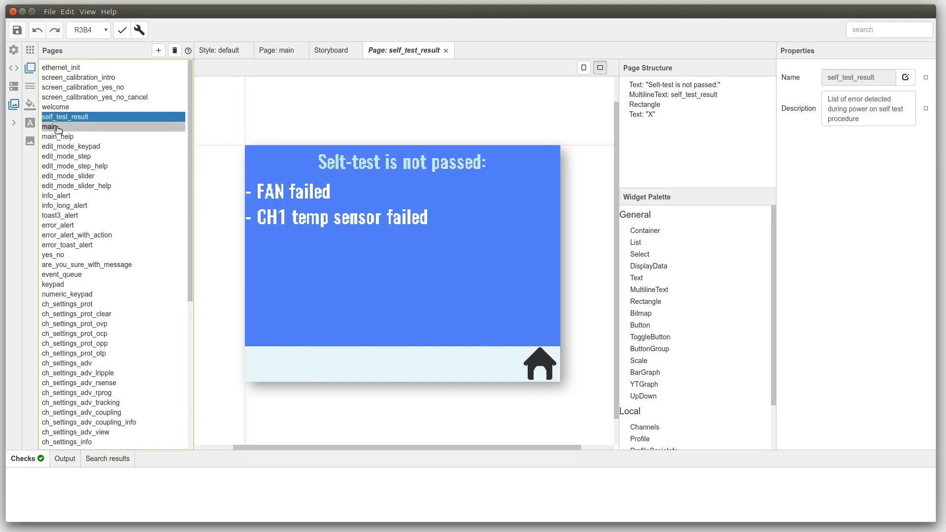
View the layouts of the main, main_help, edit_mode_keypad, edit_mode_step, edit_mode_step_help and edit_mode_slider_help pages
left_click(57, 127)
left_click(58, 137)
left_click(59, 147)
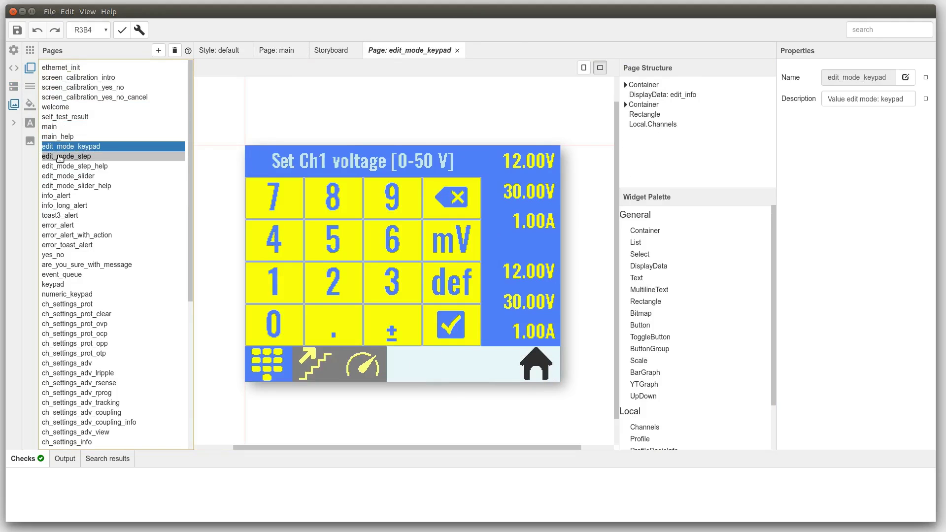
left_click(59, 157)
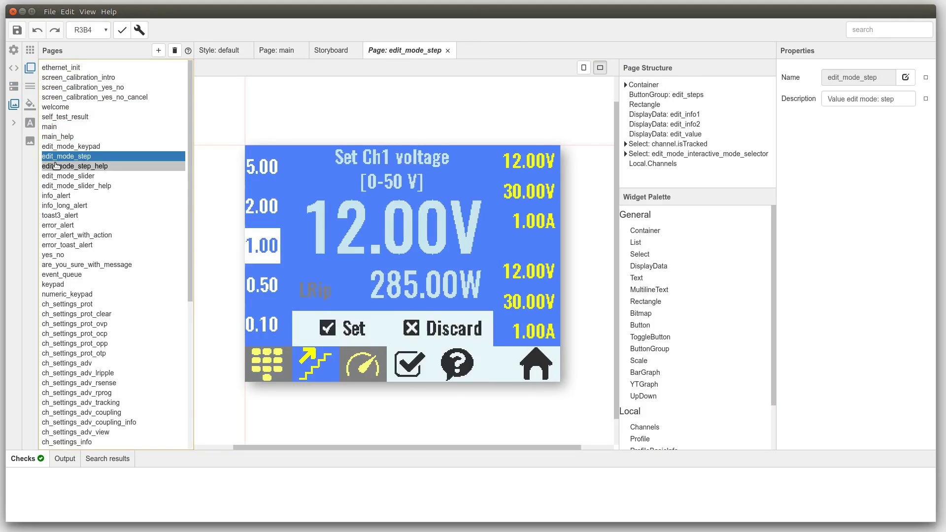
left_click(55, 166)
left_click(59, 185)
scroll(377, 285, "down", 5)
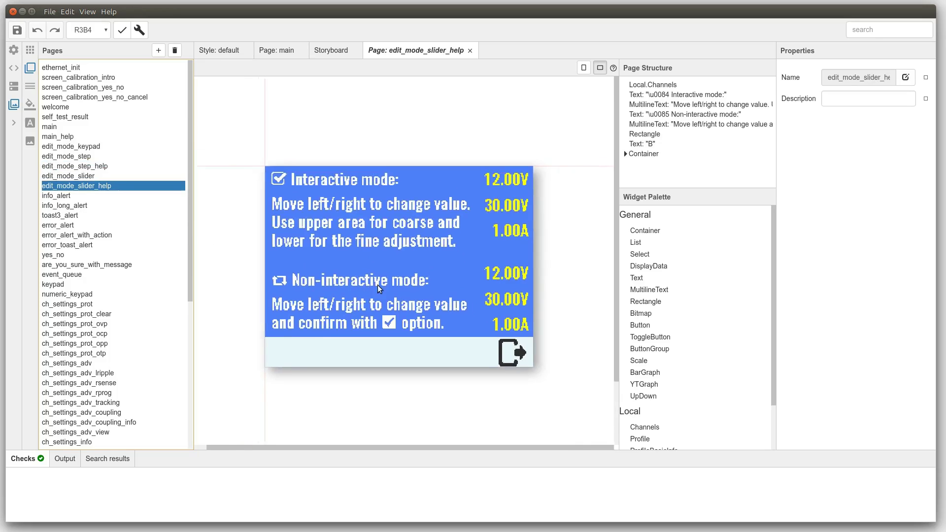
scroll(377, 284, "up", 3)
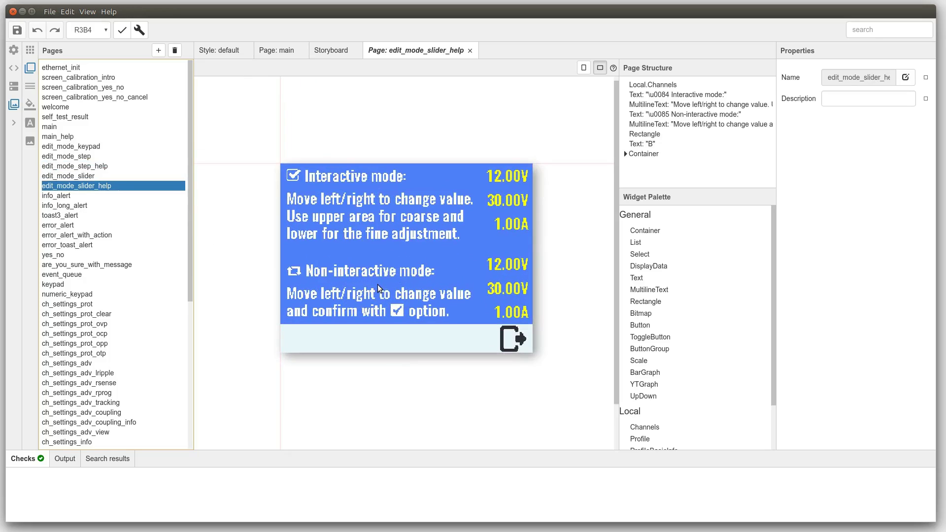
Open the SCPI subsystems and look through the commands of the MEMory and OUTPut subsystems
left_click(15, 123)
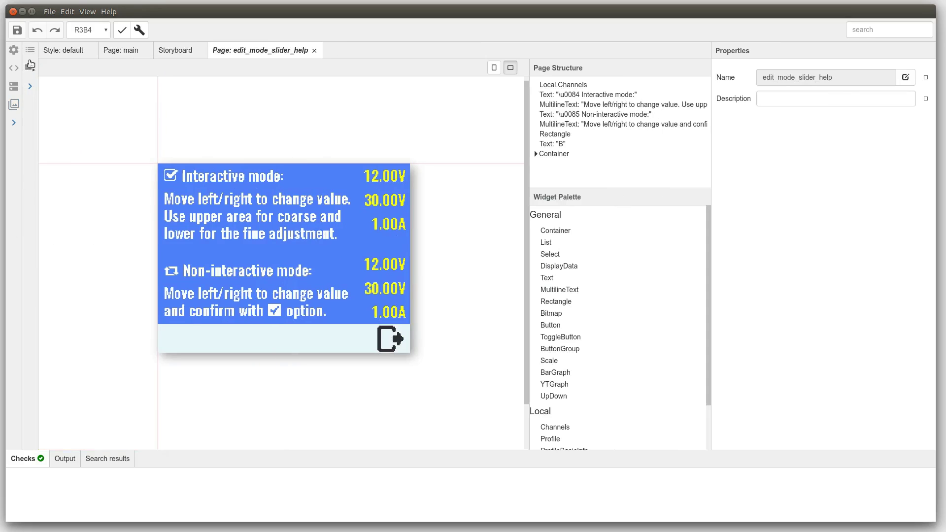
left_click(30, 51)
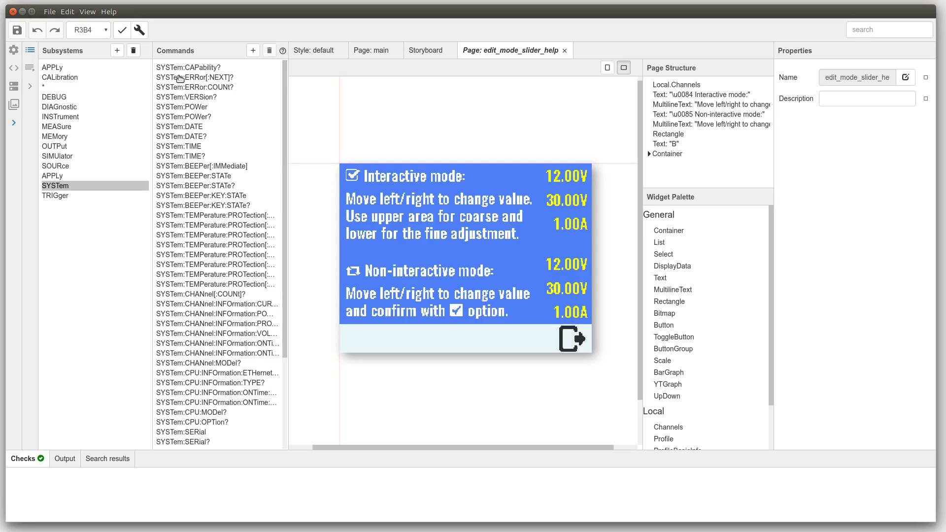
left_click(98, 136)
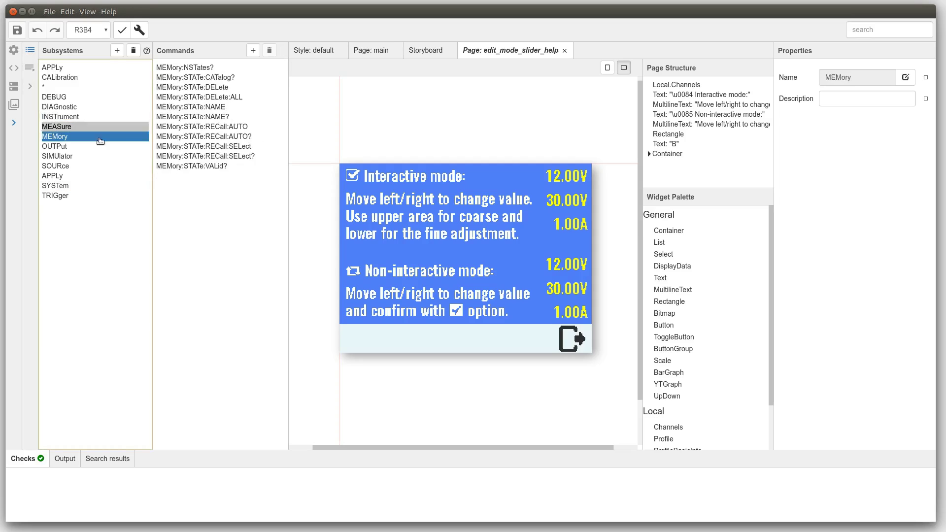
left_click(98, 147)
Open the SCPI scripts and compare the contents of sour:volt and test1
left_click(30, 71)
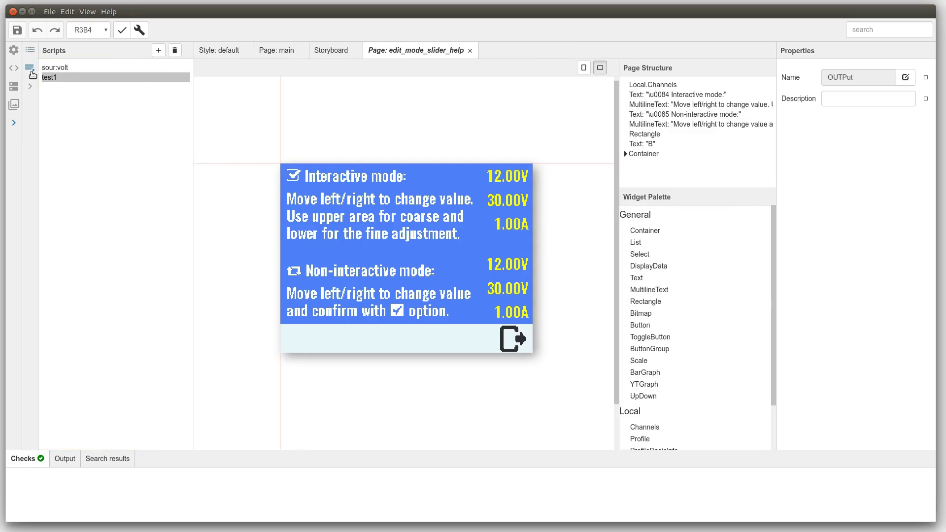
left_click(53, 69)
left_click(56, 78)
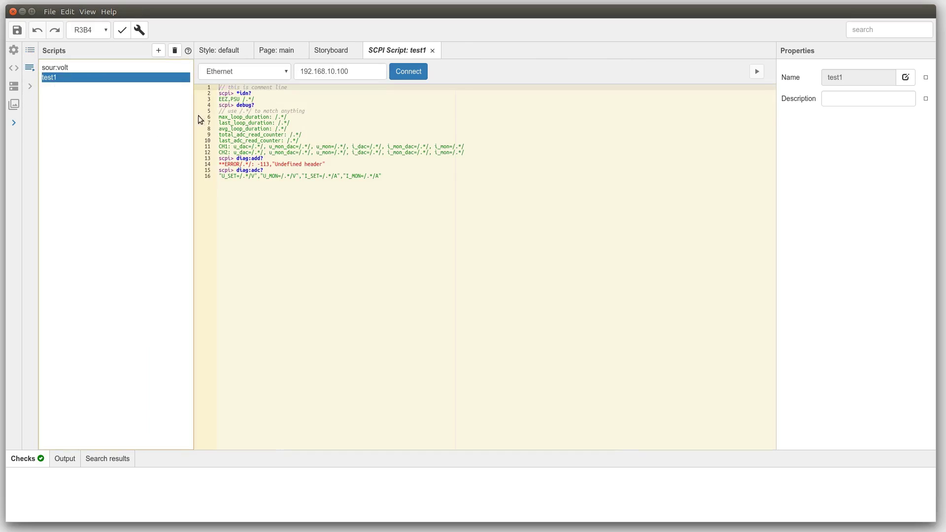
left_click(76, 68)
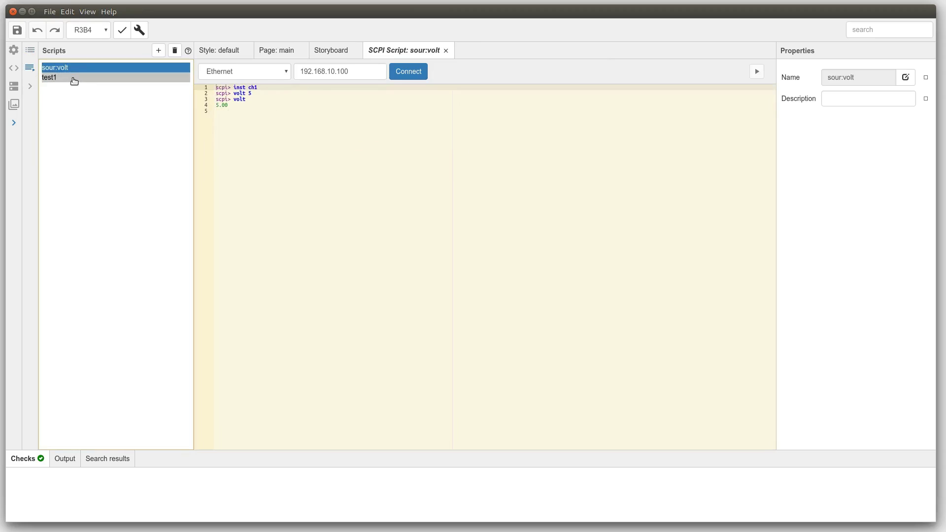
left_click(74, 79)
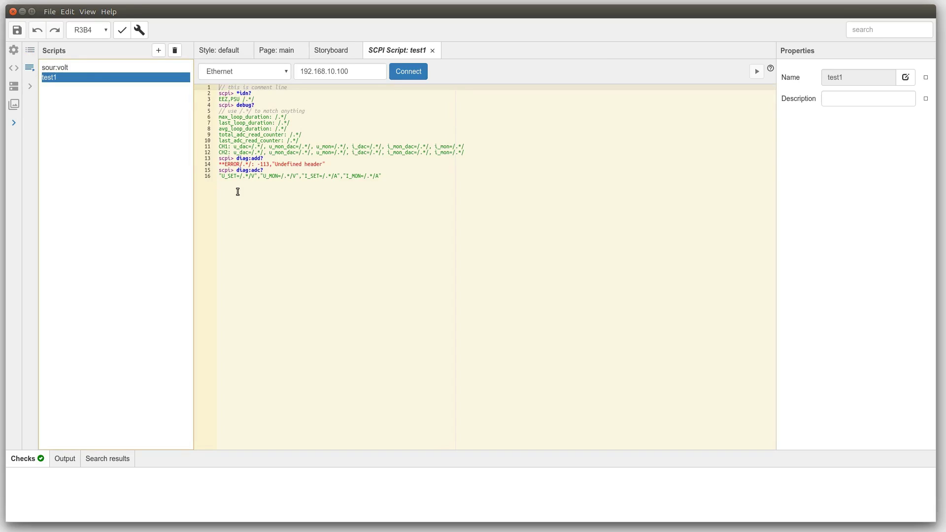
Open the SCPI Playground and check its connection types, leaving Ethernet selected
left_click(30, 86)
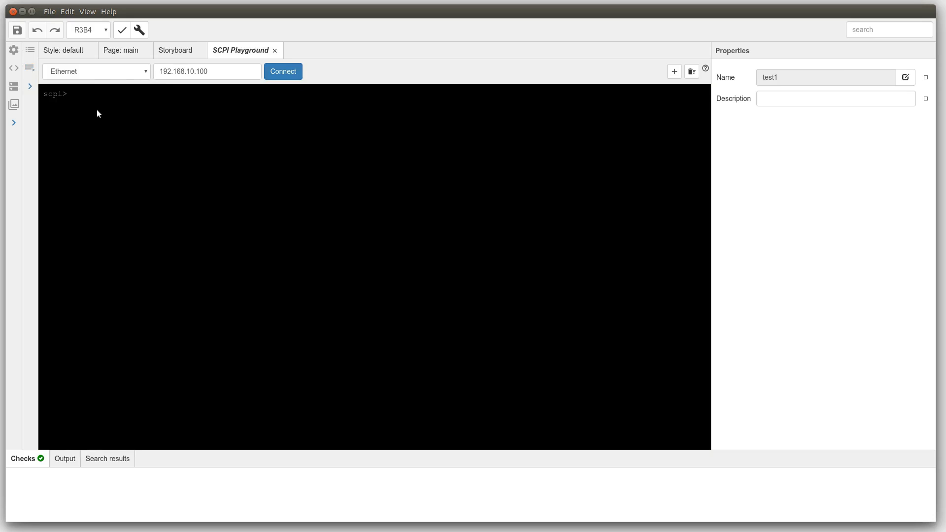
left_click(81, 73)
left_click(82, 73)
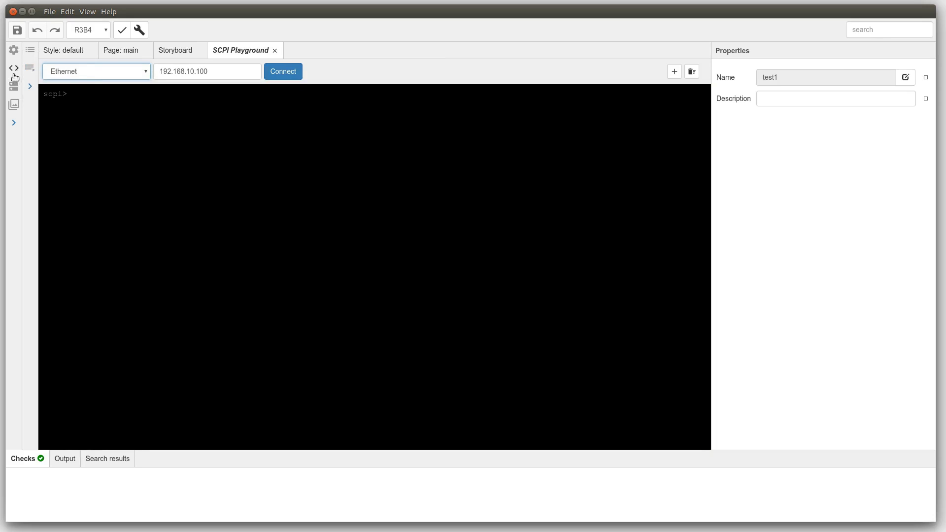
Return to the GUI pages and view the screen_calibration_yes_no_cancel and edit_mode_step pages
left_click(14, 105)
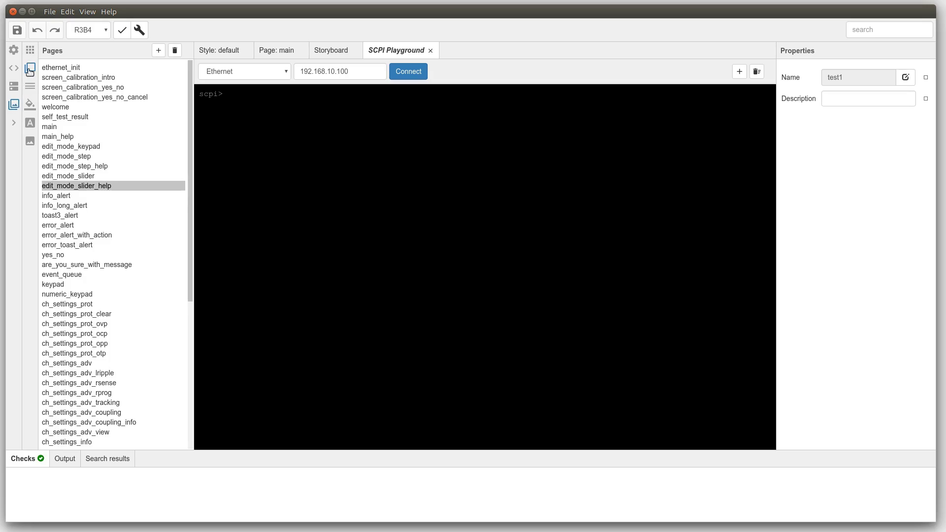
left_click(56, 97)
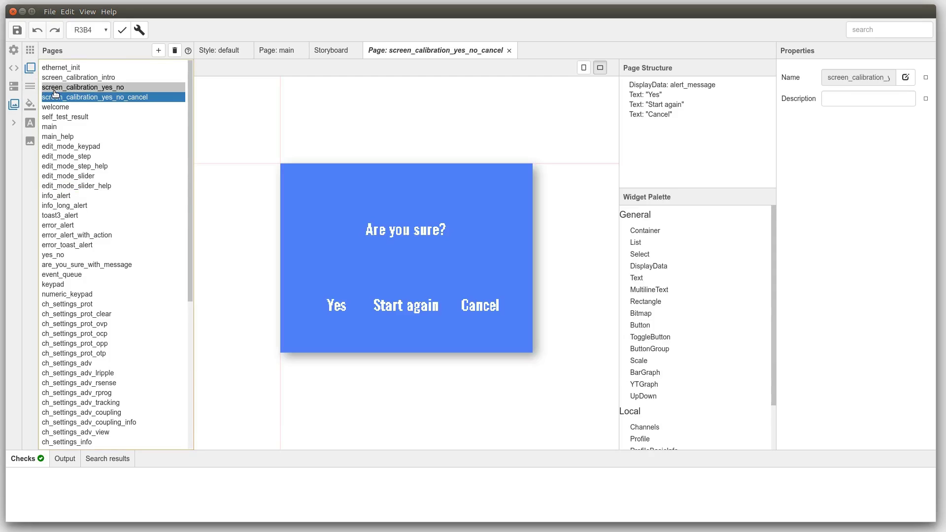
left_click(61, 156)
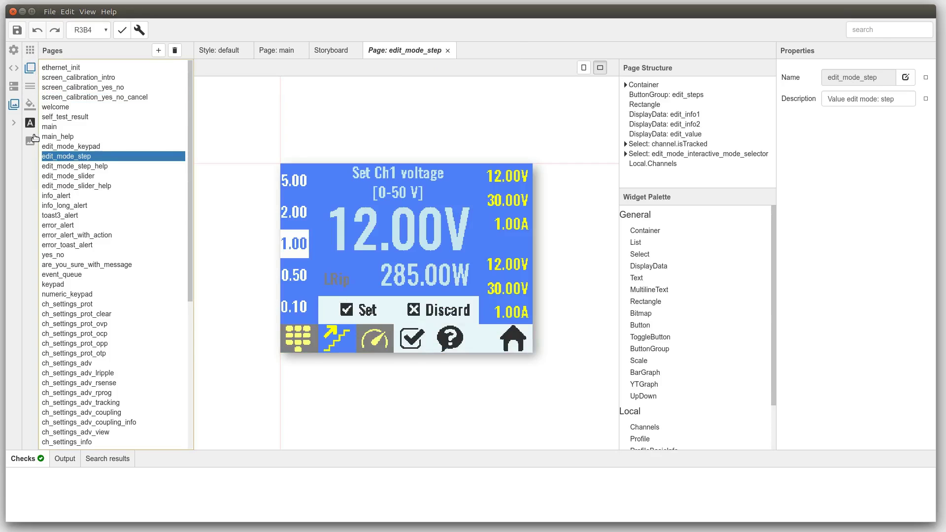
Open the Storyboard and place the error_toast_alert, ch_settings_adv_view, sys_settings2 and sys_settings_diag pages in the empty area below the diagram
left_click(30, 49)
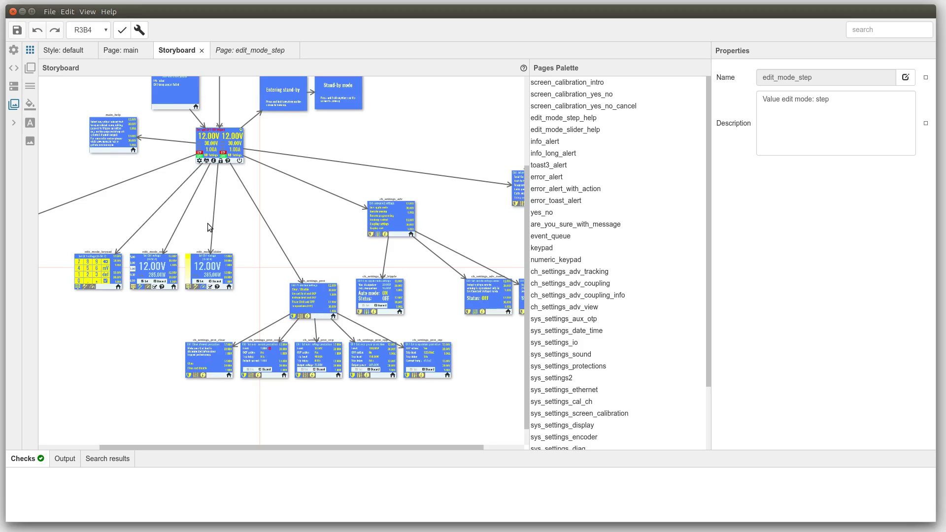
scroll(208, 227, "down", 4)
scroll(201, 191, "up", 2)
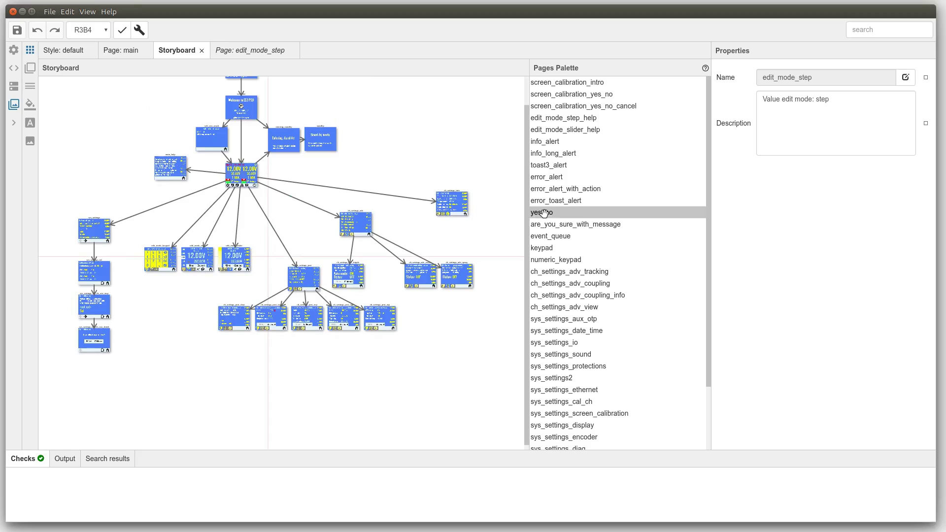
left_click_drag(551, 201, 365, 365)
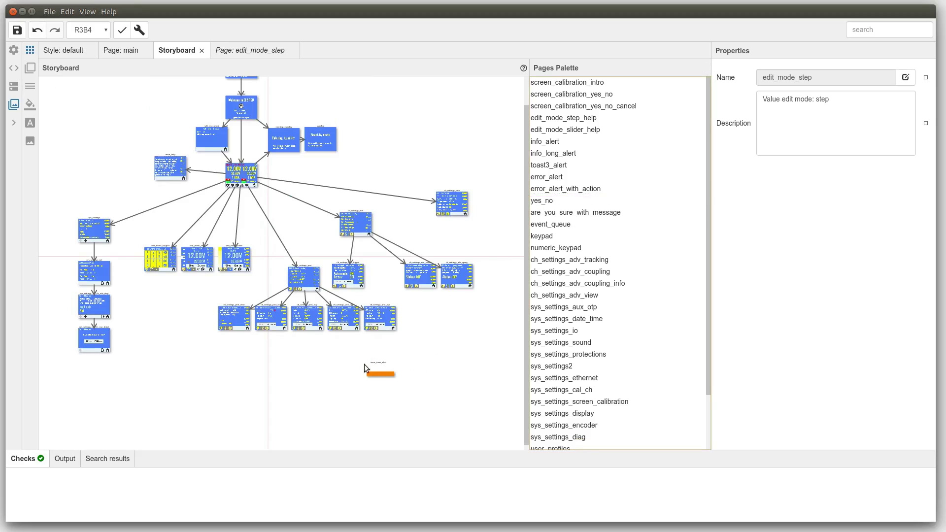
left_click_drag(564, 295, 293, 371)
left_click_drag(537, 358, 249, 380)
left_click_drag(557, 414, 272, 387)
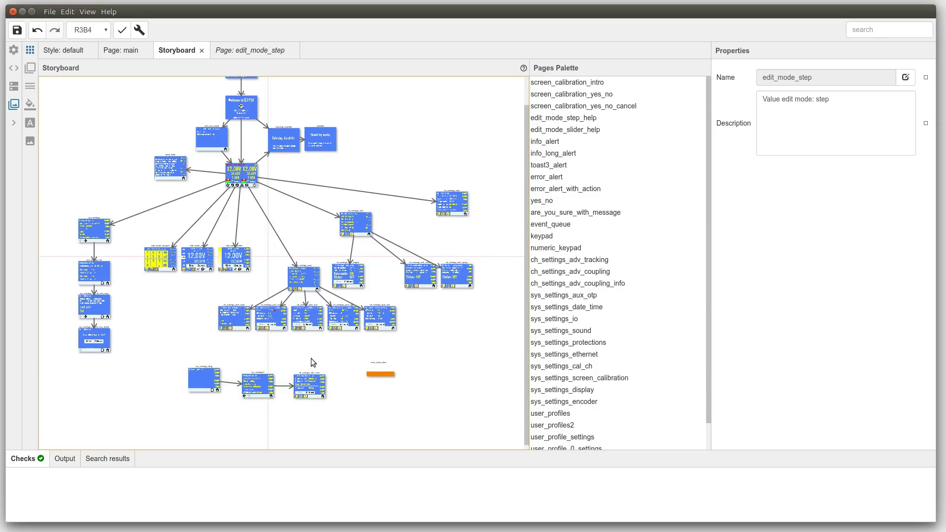
Link the second channel protection page in the storyboard to ch_settings_adv_view and nudge the fourth protection page slightly
left_click_drag(307, 325, 310, 388)
left_click_drag(353, 330, 347, 327)
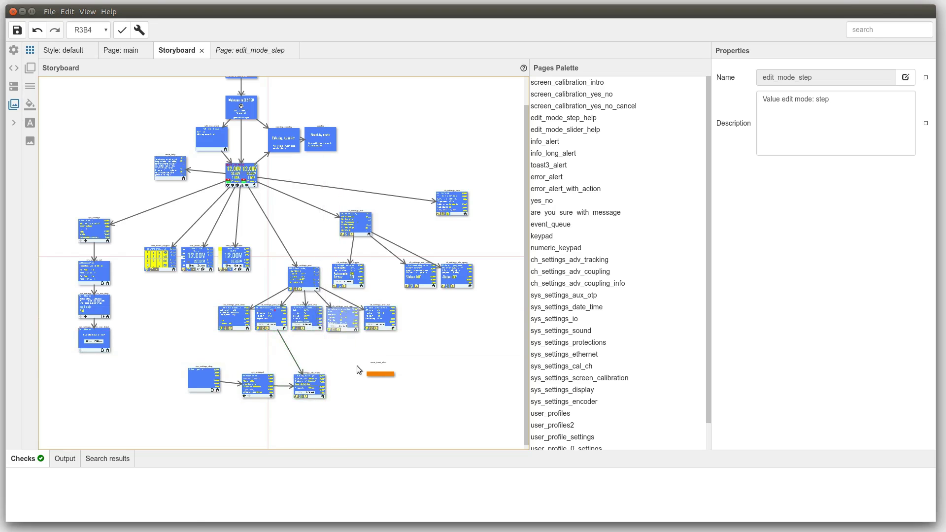
Open the main, ch_settings_prot_clear, edit_mode_keypad and ch_settings_adv pages one after another from the storyboard
double_click(237, 177)
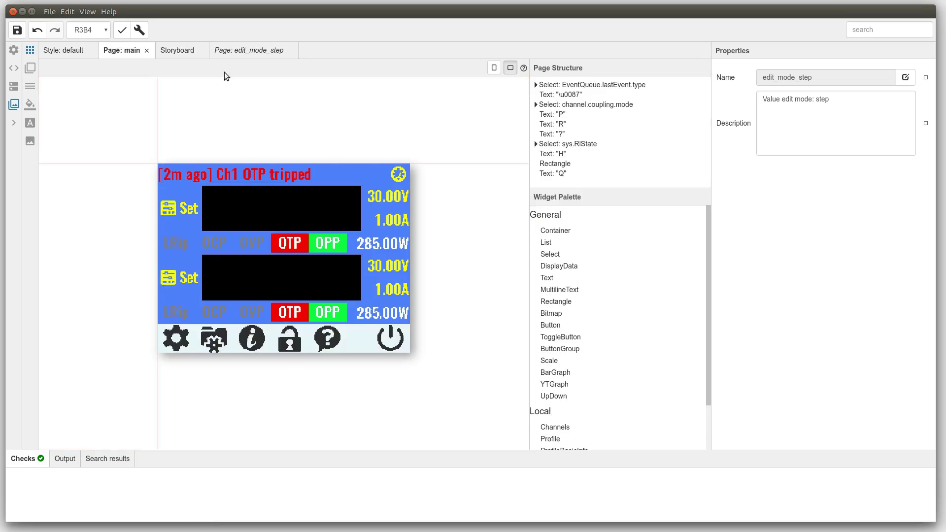
left_click(191, 50)
double_click(231, 314)
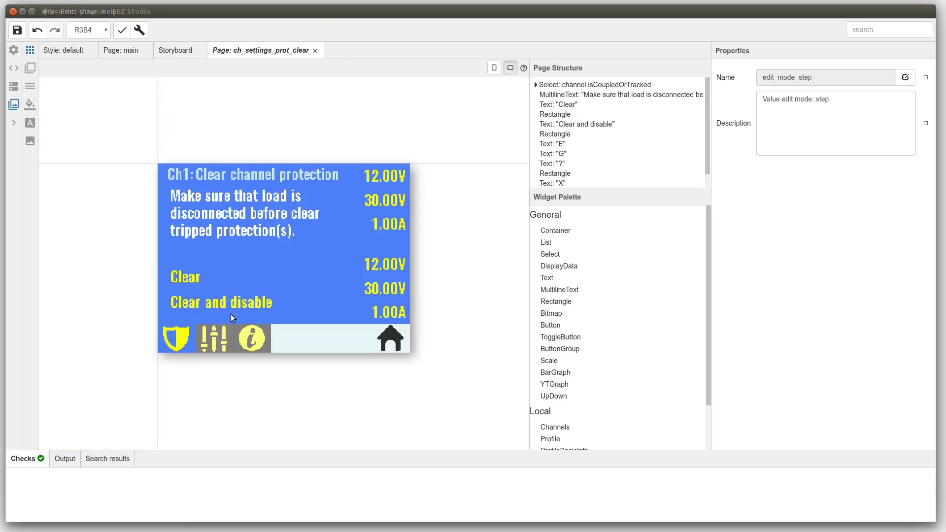
left_click(168, 51)
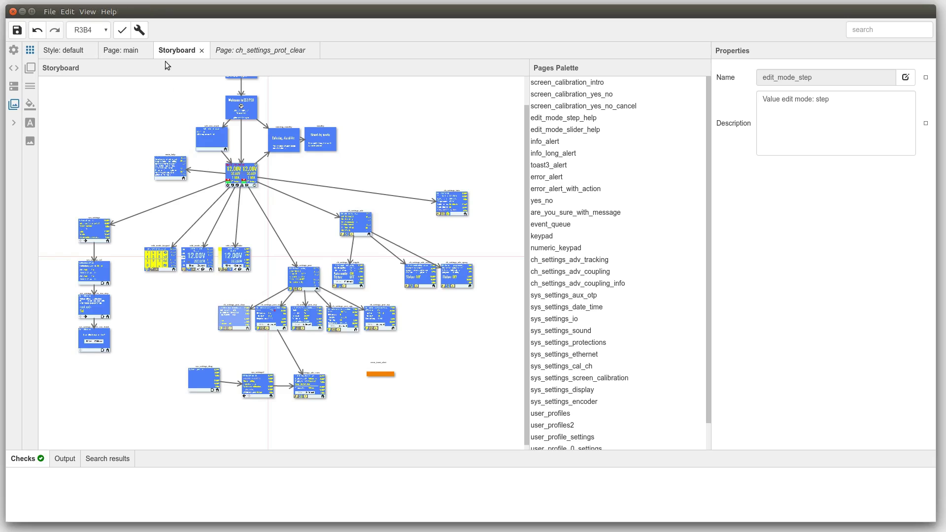
double_click(163, 260)
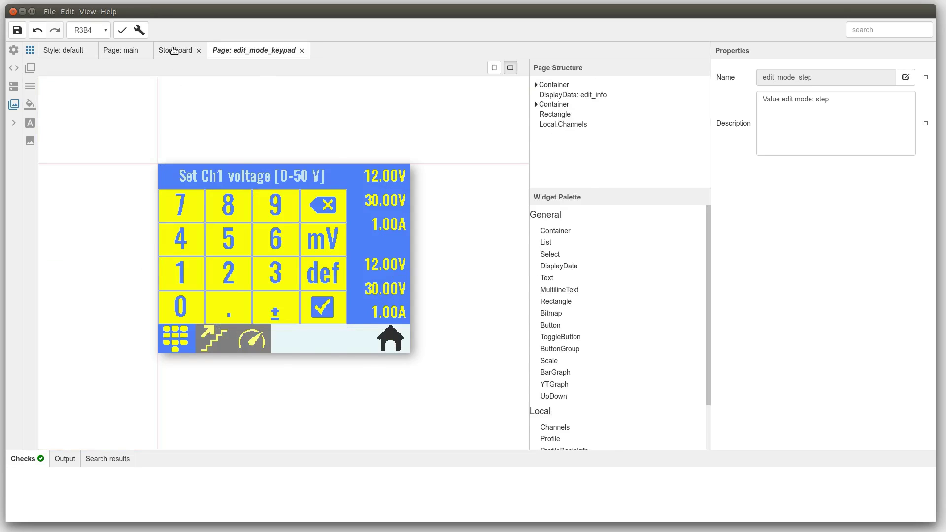
left_click(174, 50)
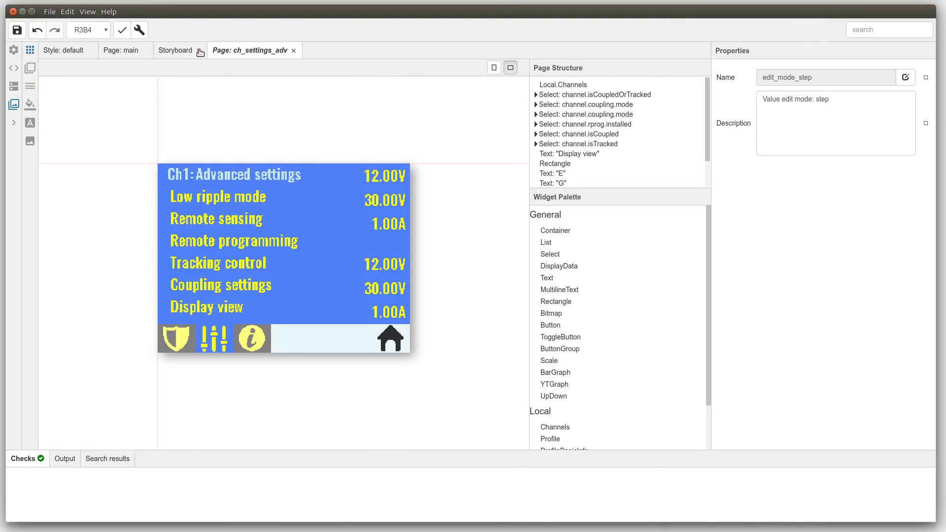
Browse the GUI widgets Channels, Profile, ProfileBasicInfo, CoupledChannelsDefaultView and CoupledChannelsHorizontalBarView
left_click(30, 69)
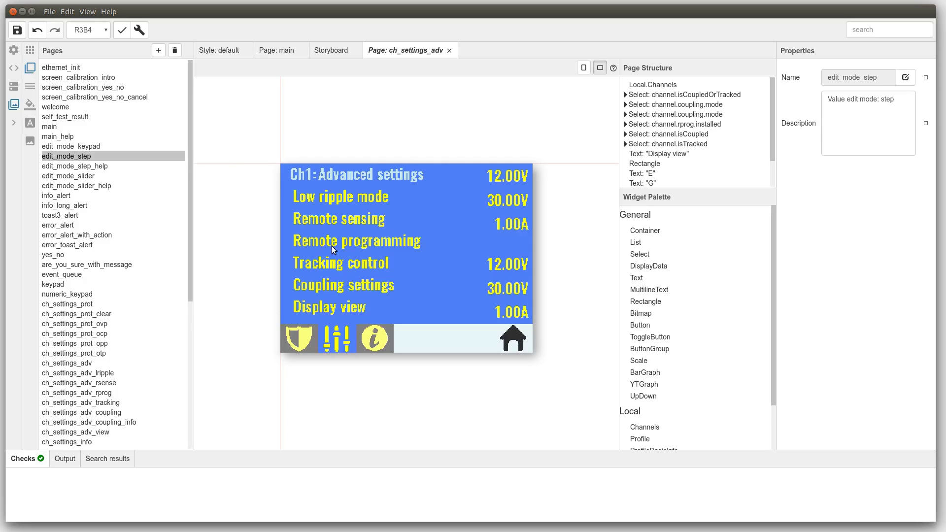
left_click(30, 86)
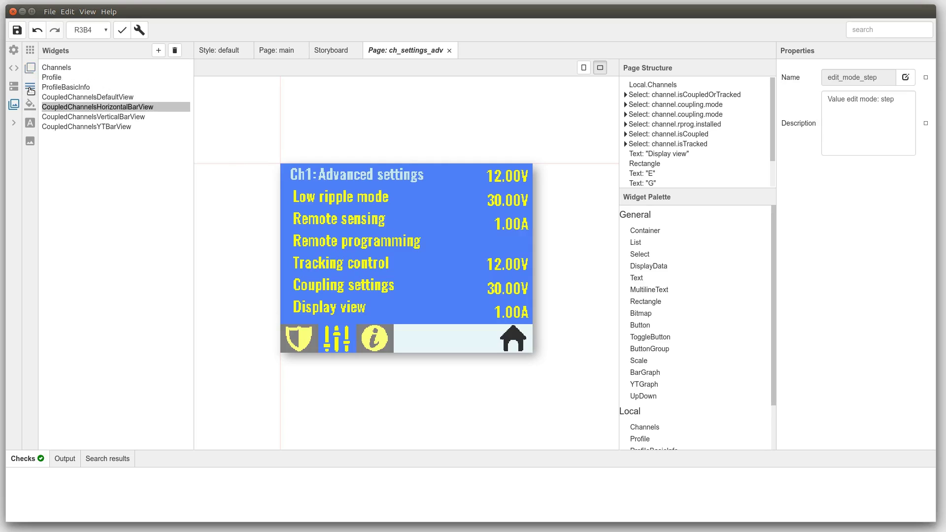
left_click(55, 67)
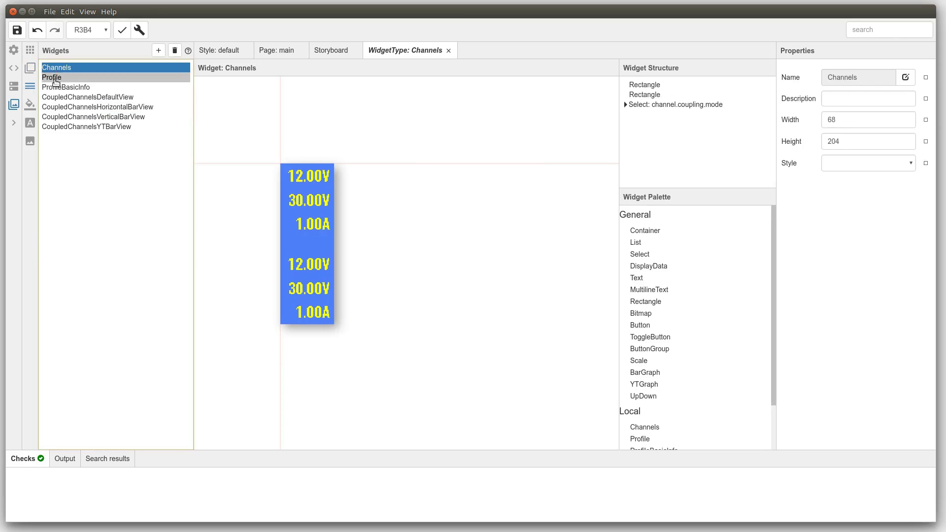
left_click(58, 77)
left_click(63, 89)
left_click(74, 97)
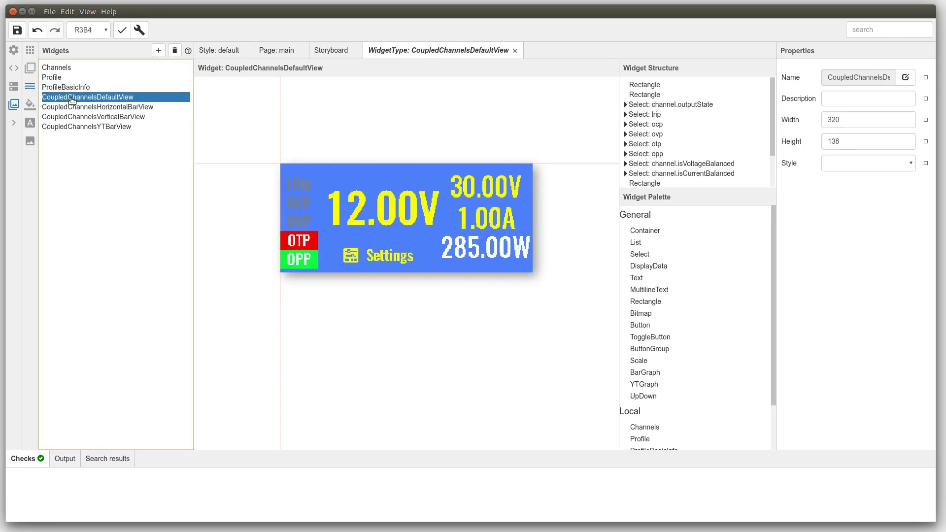
left_click(80, 108)
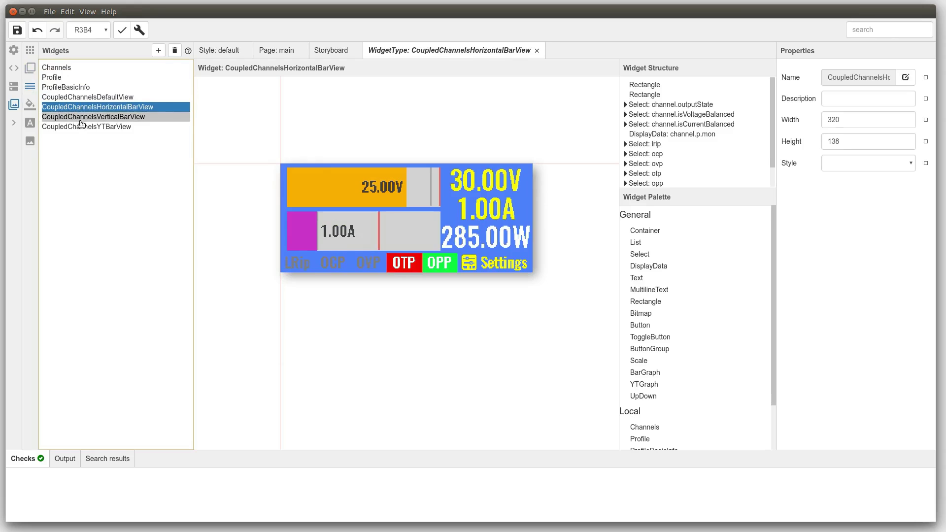
Inspect both bar graphs and the current value in the CoupledChannelsVerticalBarView widget, and return to the Channels widget
left_click(78, 119)
left_click(352, 211)
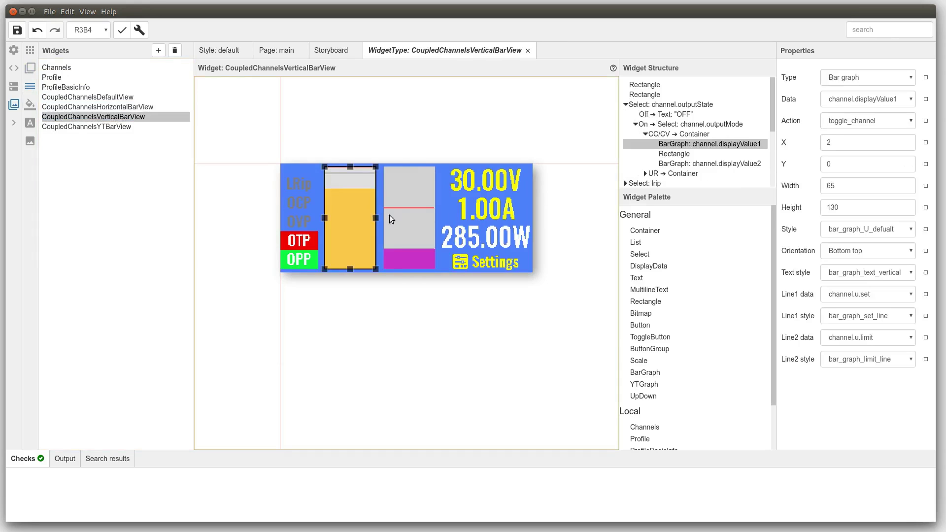
left_click(394, 217)
left_click(487, 210)
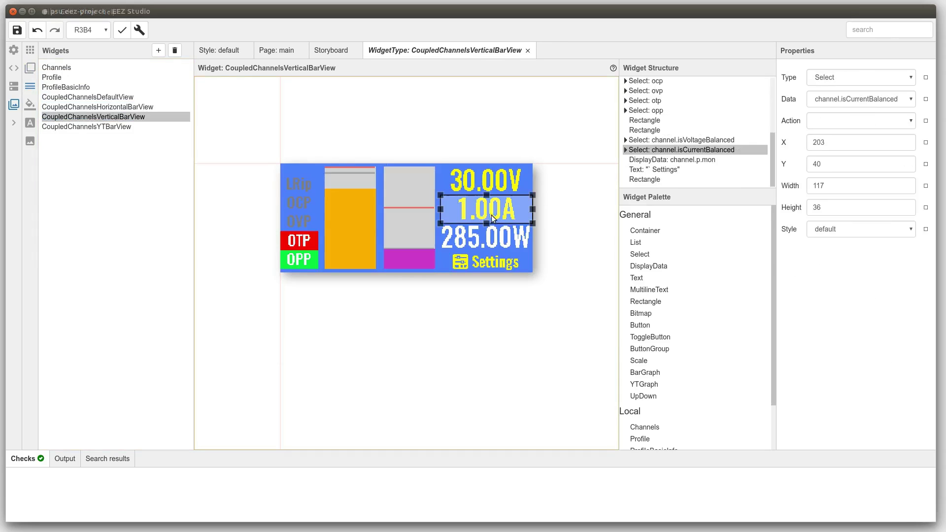
left_click(62, 69)
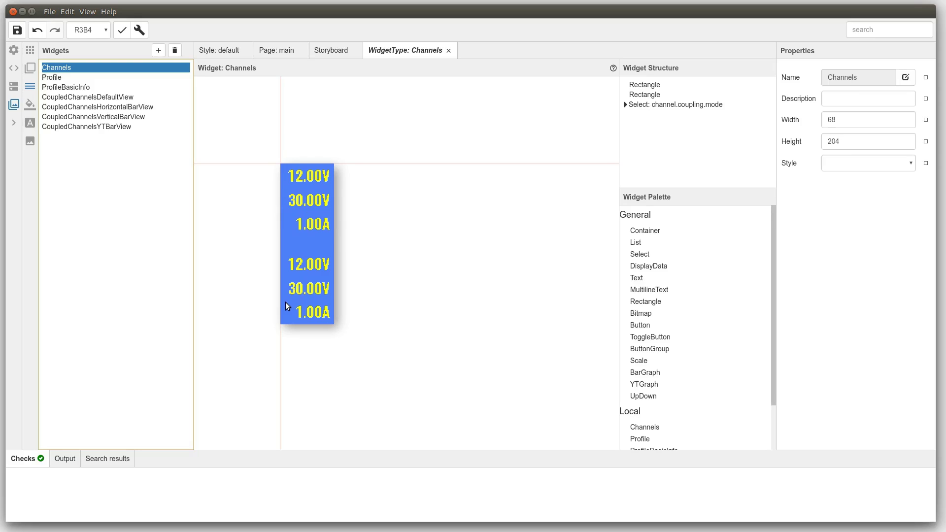
Open the GUI styles and preview several, from bar_graph_U_defualt through the bottom_button styles and channel_off to default_active_S and default_edit
left_click(30, 104)
left_click(73, 118)
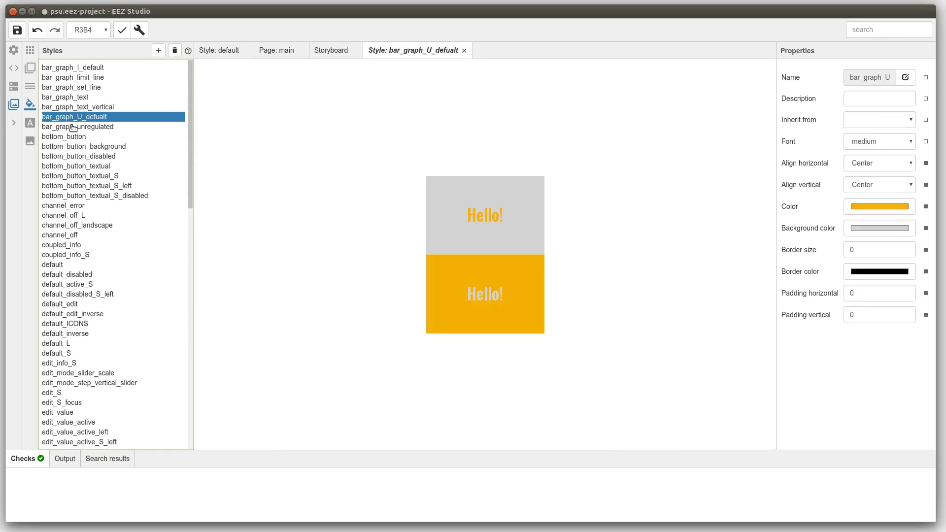
left_click(69, 146)
left_click(65, 166)
left_click(63, 195)
left_click(64, 235)
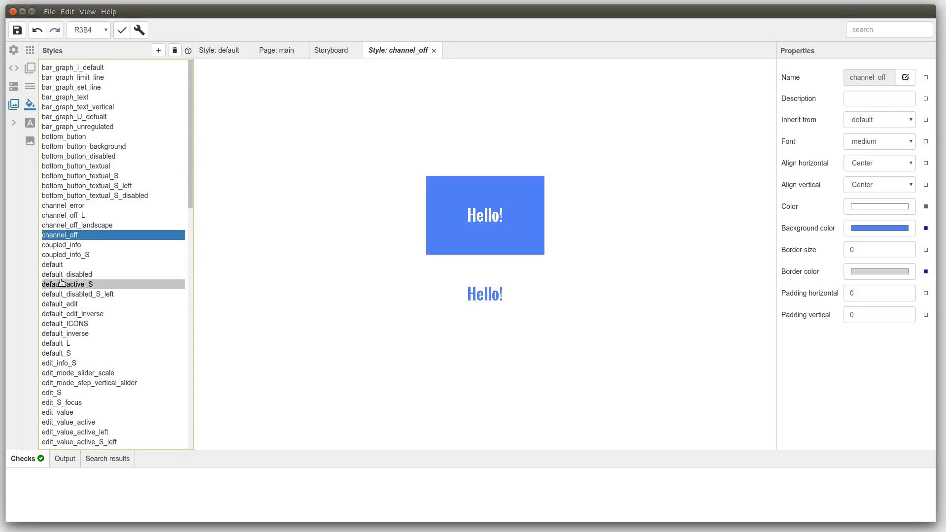
left_click(64, 284)
left_click(65, 305)
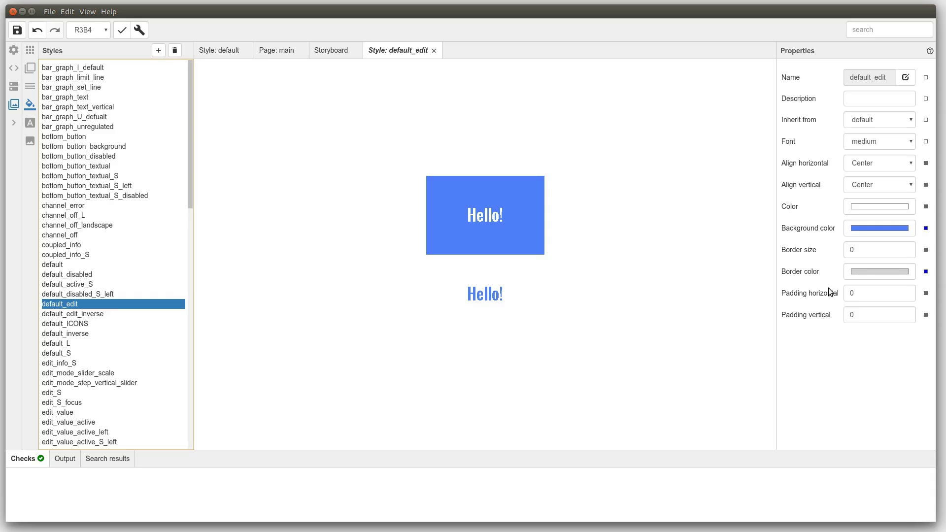
Compare the previews and properties of the edit_info_S, default_edit, default and channel_off styles
left_click(113, 366)
left_click(98, 304)
left_click(96, 265)
left_click(94, 234)
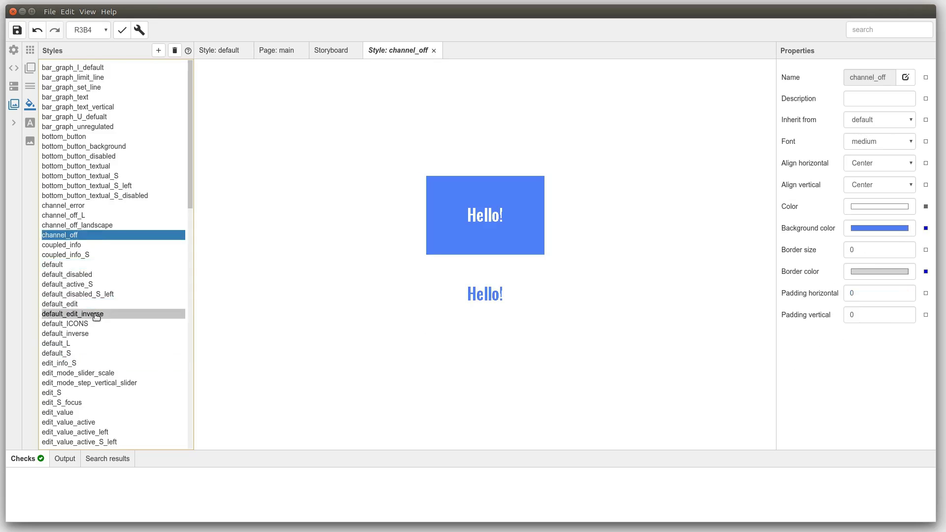
Preview styles near the end of the list, including yellow_5, set_value_S_right_balanced, yt_graph_U_defualt, both select_enum_item_popup container and item styles, and yt_graph
scroll(96, 317, "down", 20)
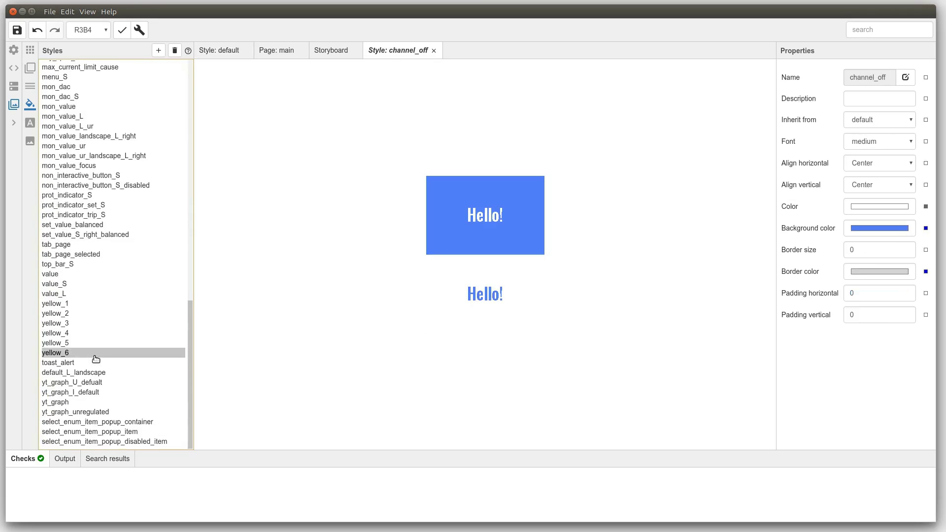
left_click(74, 343)
left_click(86, 234)
left_click(74, 382)
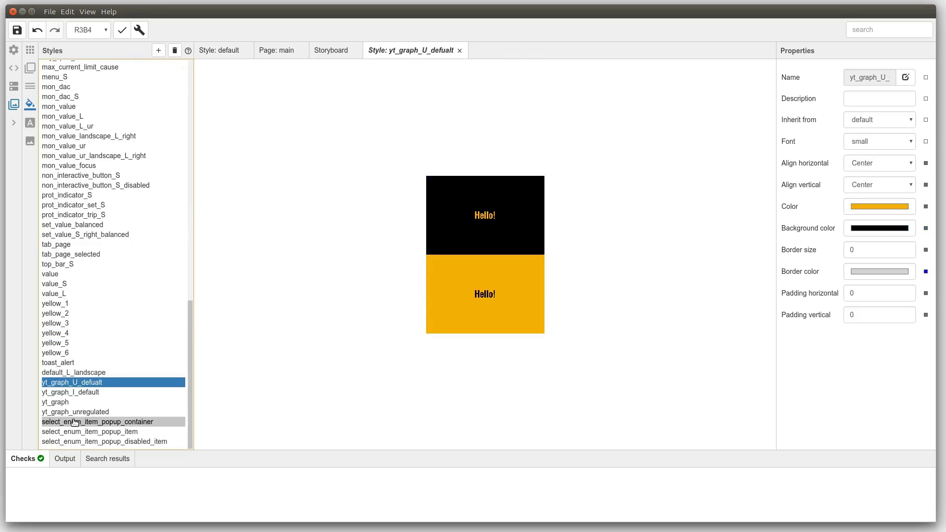
left_click(74, 422)
left_click(74, 432)
left_click(69, 402)
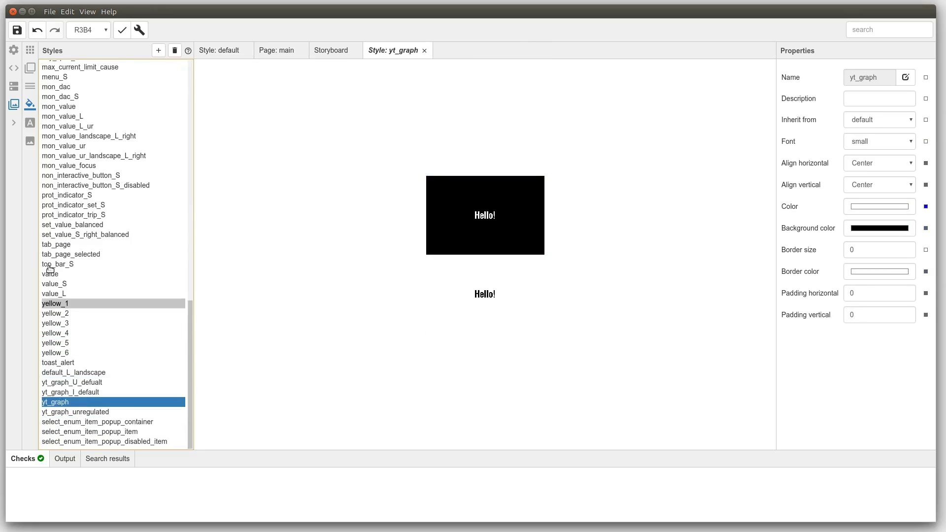
View the tab_page style and check which commands are available for it without running any
left_click(57, 244)
right_click(67, 245)
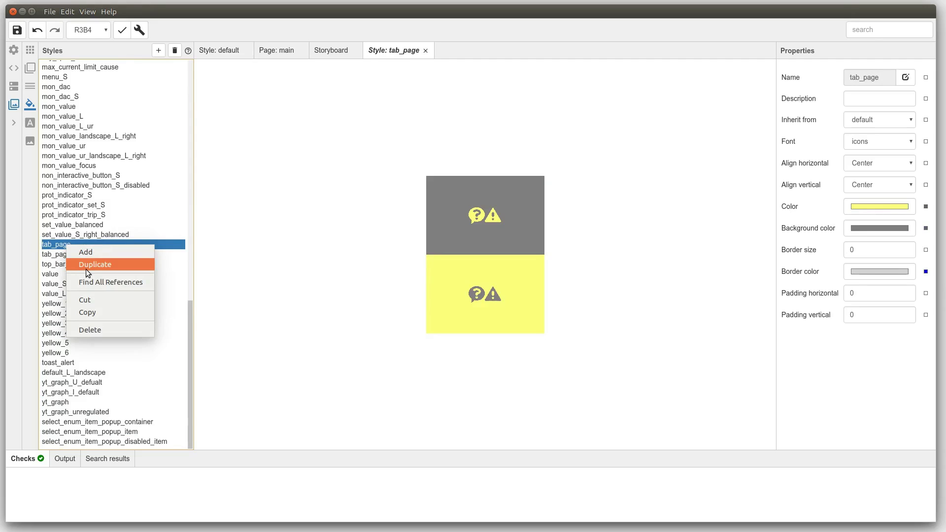
key("Escape")
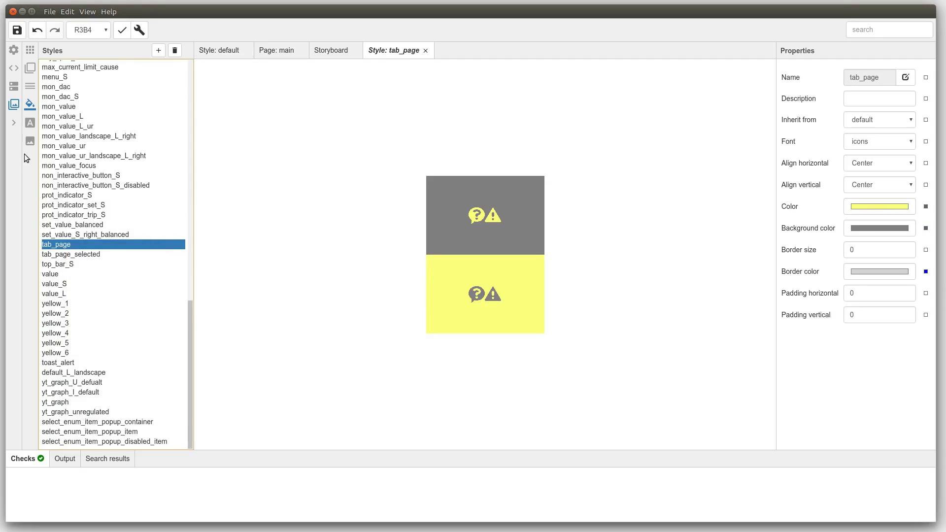
Open the GUI fonts and look through the glyphs of the small, medium, large, large_landscape and icons fonts
left_click(30, 123)
left_click(49, 106)
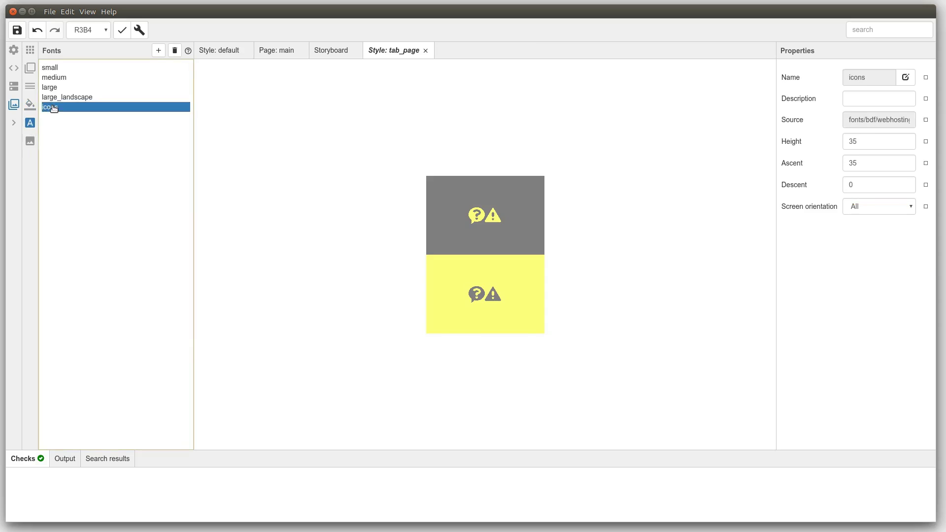
left_click(64, 97)
left_click(51, 89)
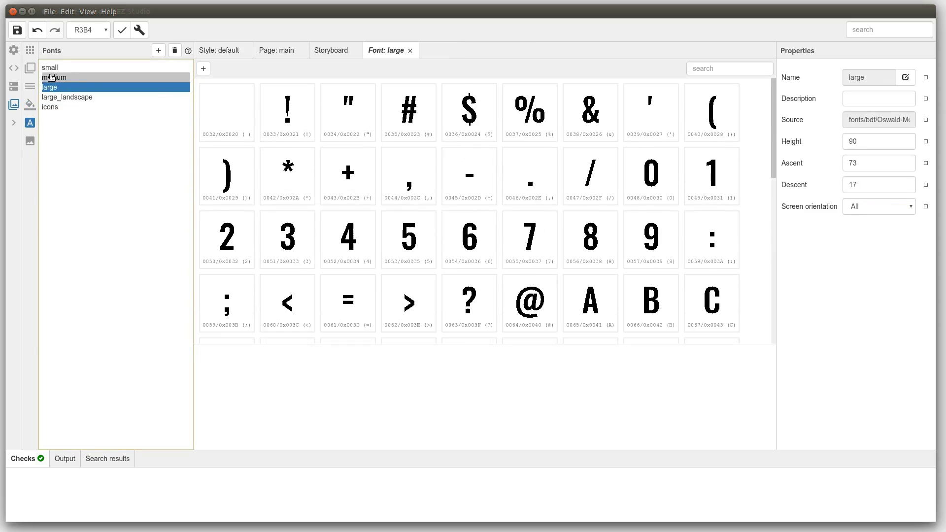
left_click(51, 79)
key("Up")
left_click(51, 80)
left_click(51, 88)
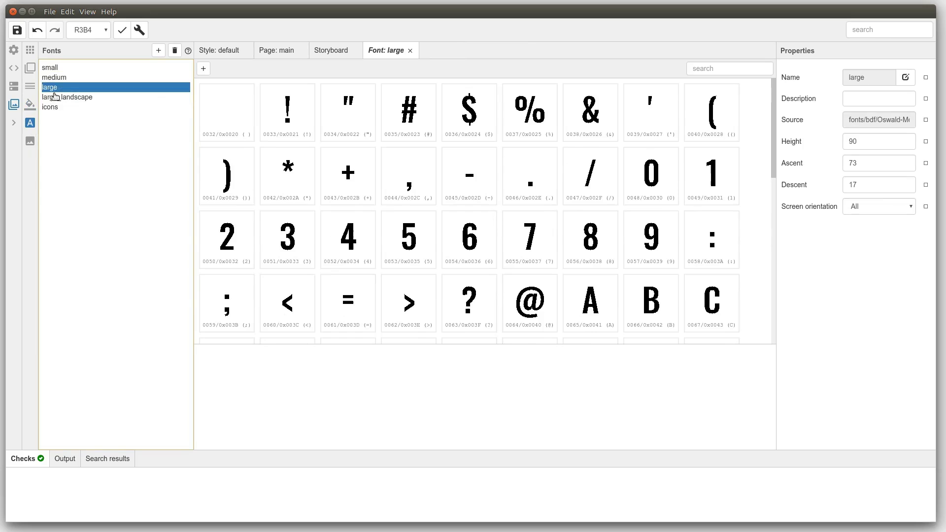
left_click(48, 97)
left_click(56, 112)
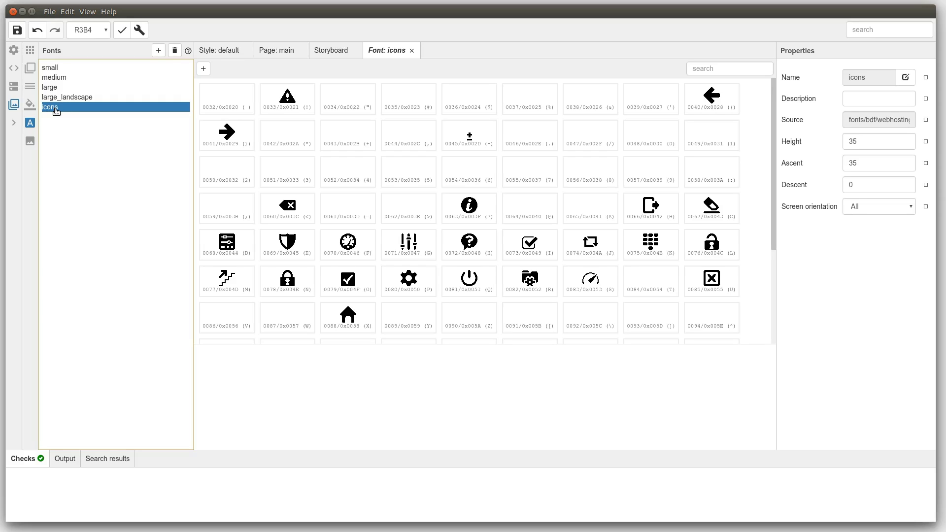
Open the GUI bitmaps and compare the logo and bp_coupled images
left_click(30, 142)
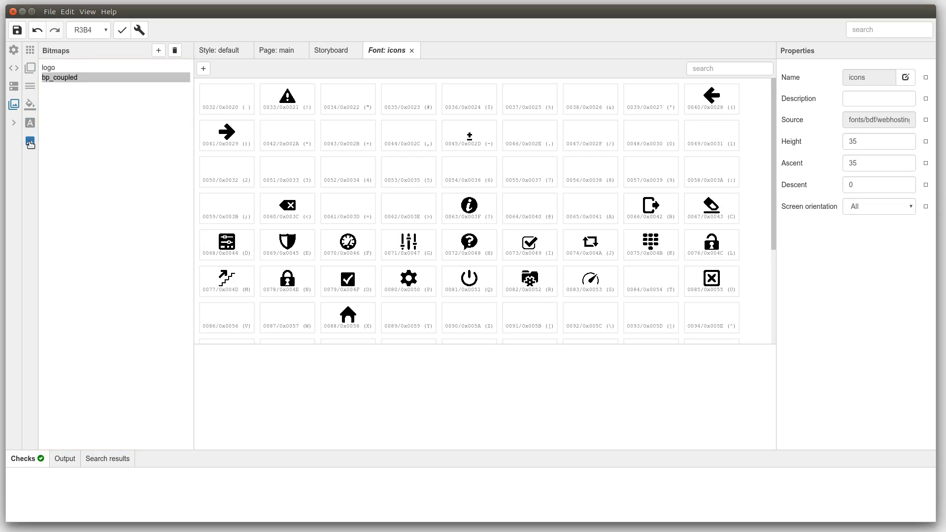
left_click(51, 68)
left_click(55, 79)
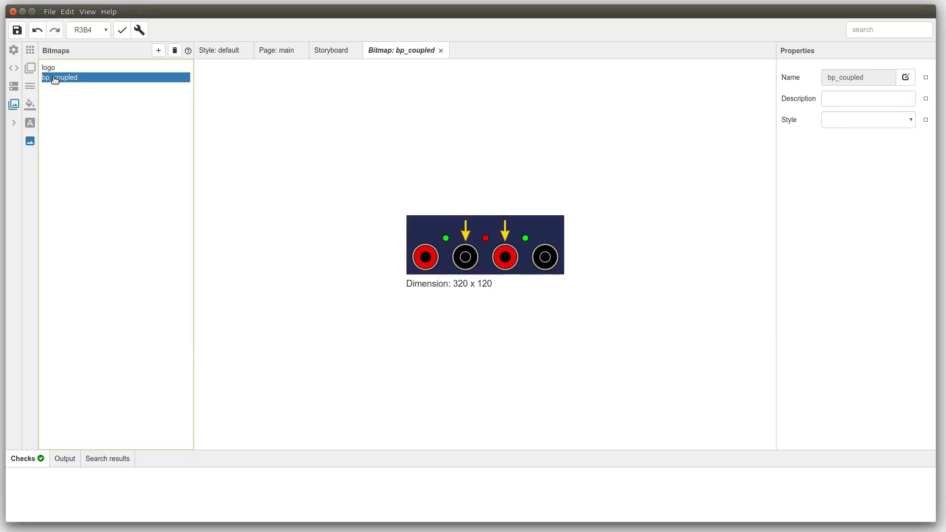
left_click(52, 68)
left_click(53, 79)
Revisit the list of GUI styles and the list of GUI widgets
left_click(30, 104)
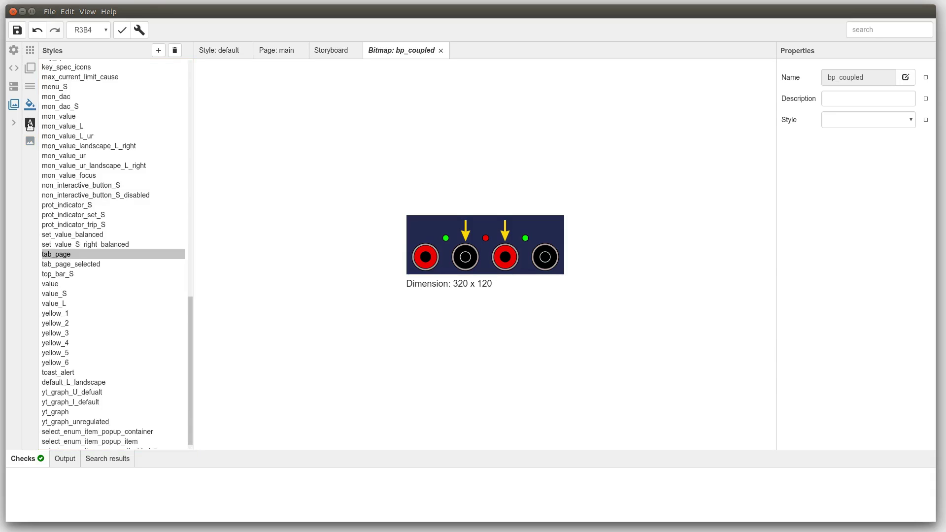
left_click(30, 89)
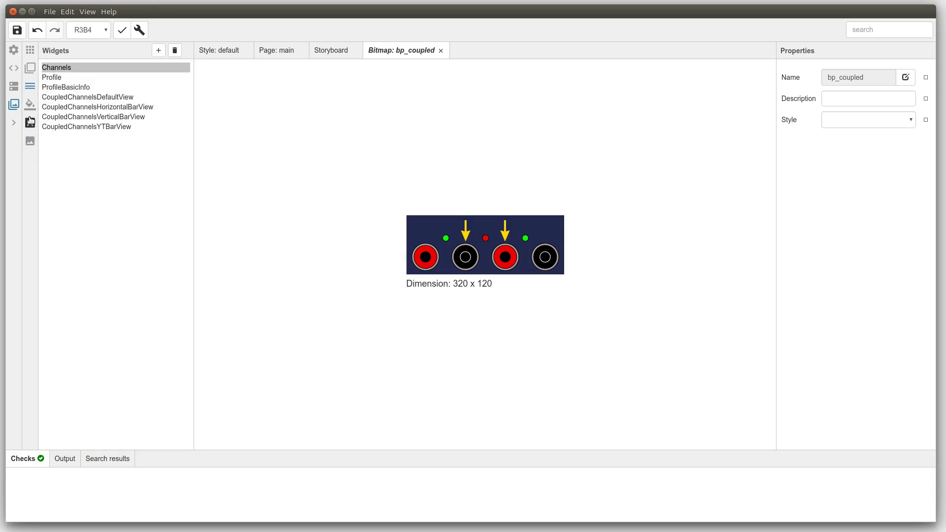
Open the main_help page and delete both of its multiline help text widgets
left_click(30, 70)
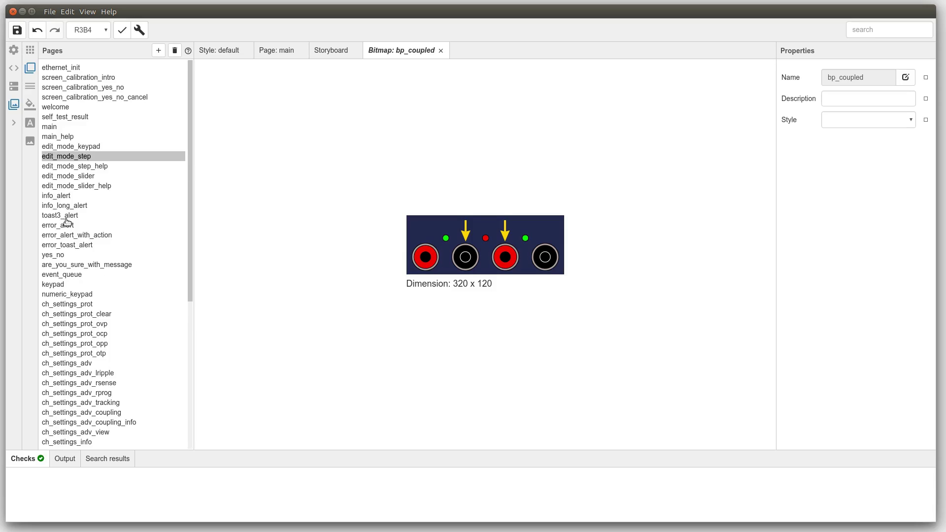
left_click(58, 139)
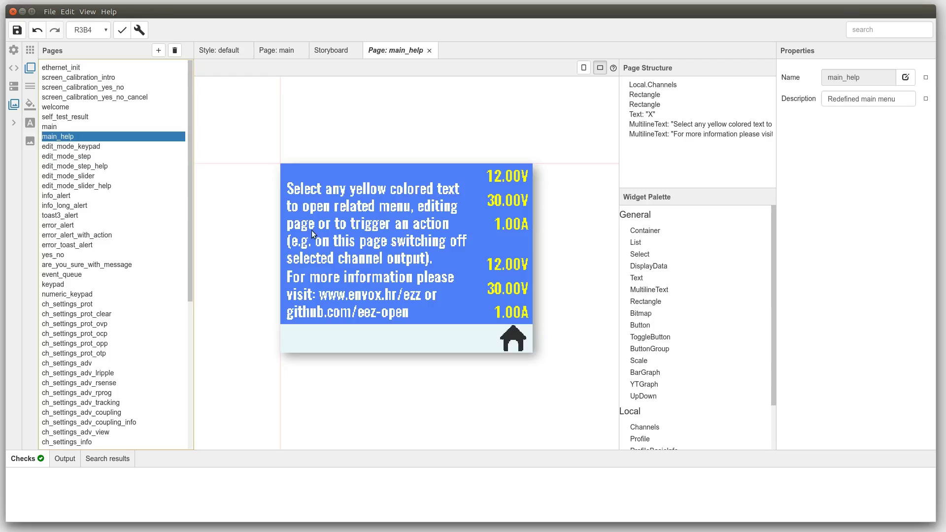
left_click(361, 211)
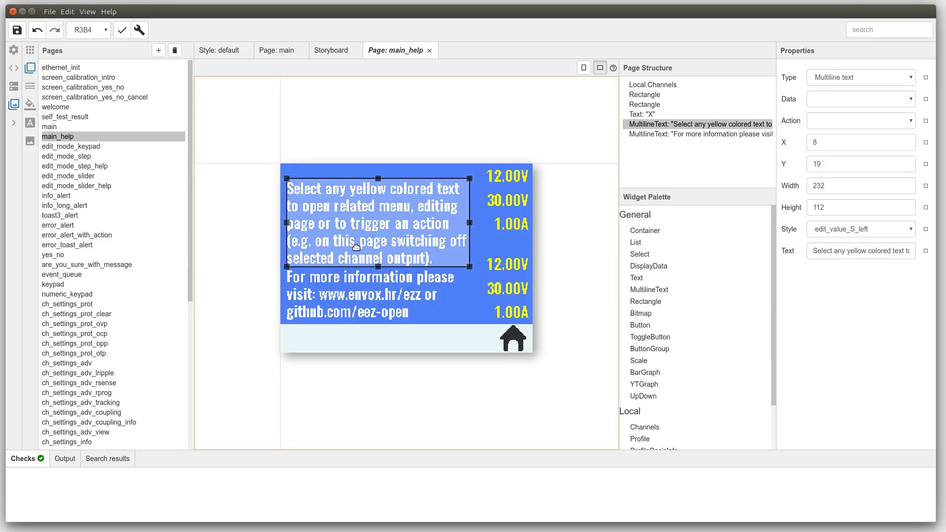
key("Delete")
left_click(365, 287)
key("Delete")
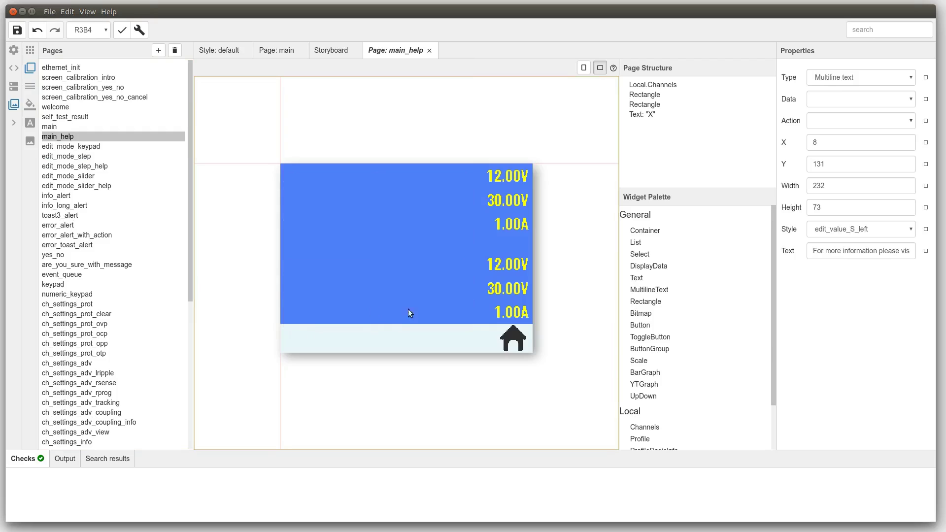
Place a MultilineText widget just below the main_help page at about X 13, Y 262 and set its text to "Hello world!"
scroll(681, 353, "down", 1)
scroll(681, 354, "up", 1)
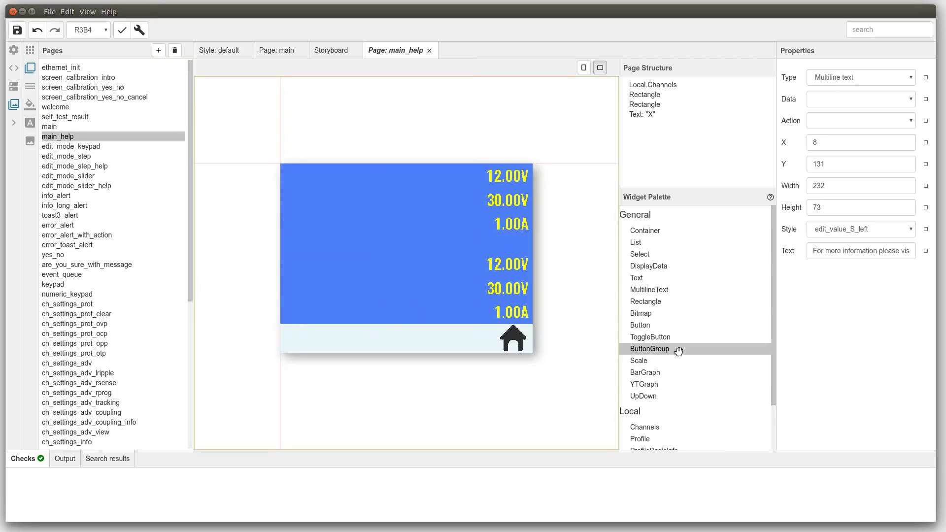
left_click_drag(649, 290, 294, 373)
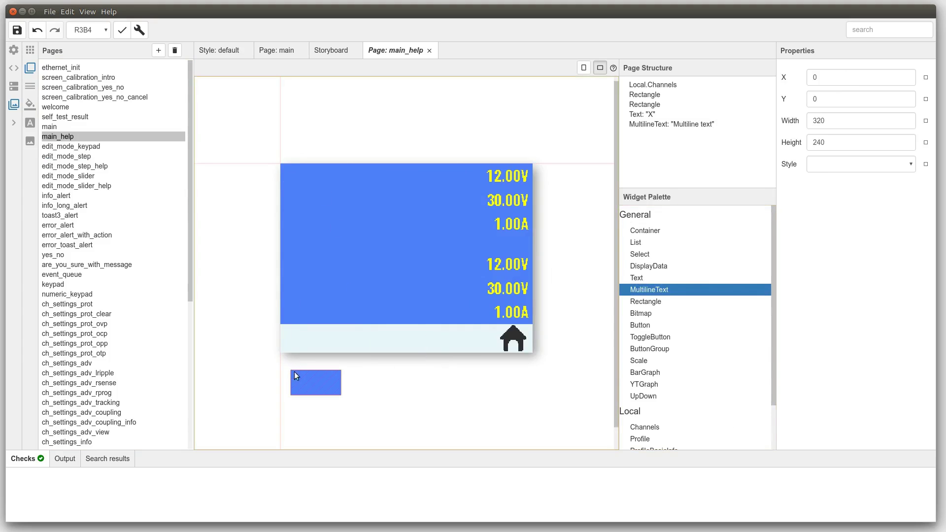
left_click(305, 379)
left_click(864, 251)
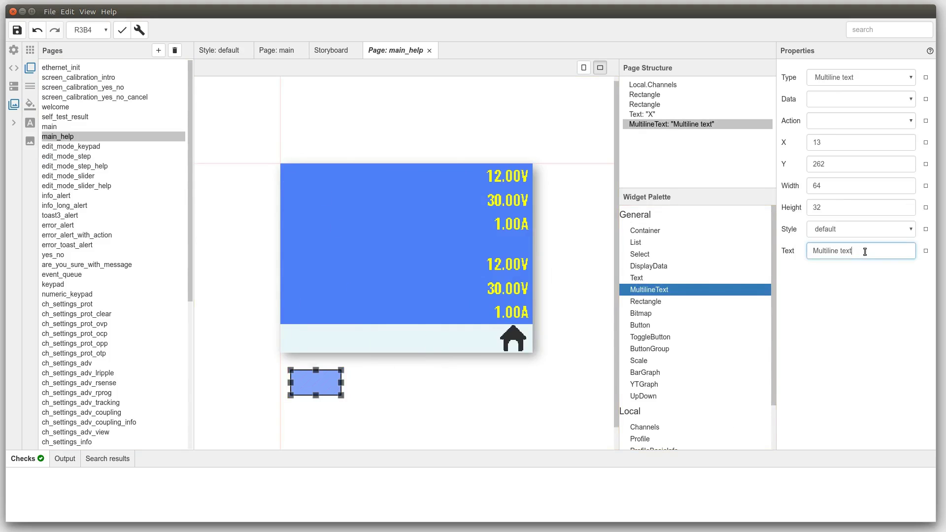
key("ctrl+a")
type("Hel")
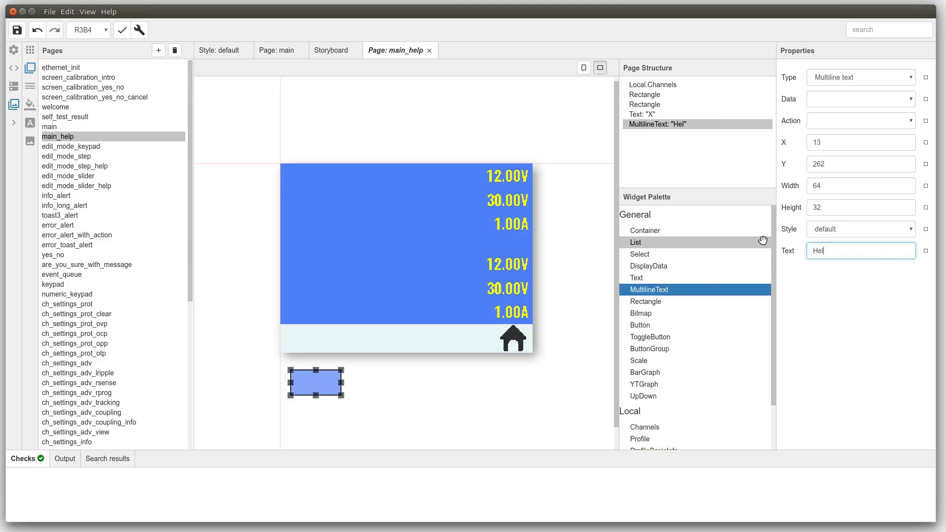
type("lo world!")
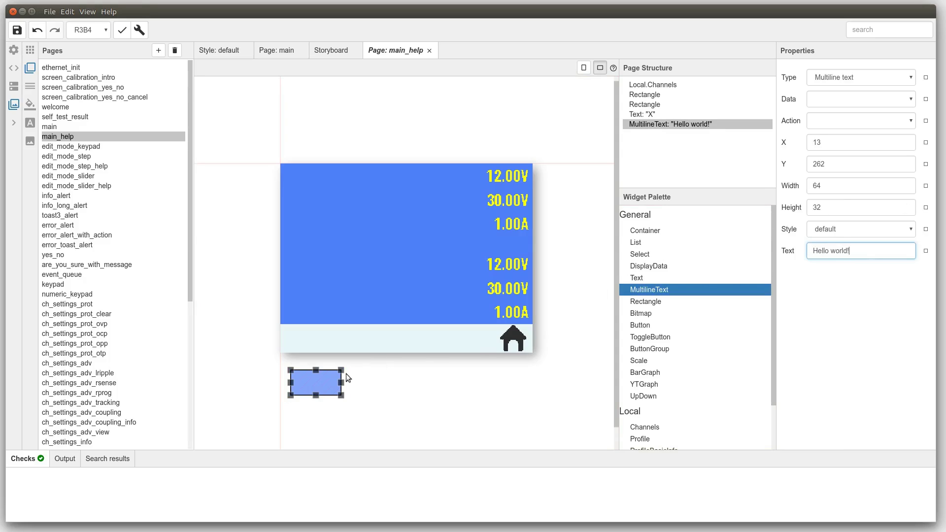
Move the "Hello world!" widget onto the page's blue area at about X 35, Y 42 and set its style to edit_value_L
left_click_drag(319, 381, 336, 208)
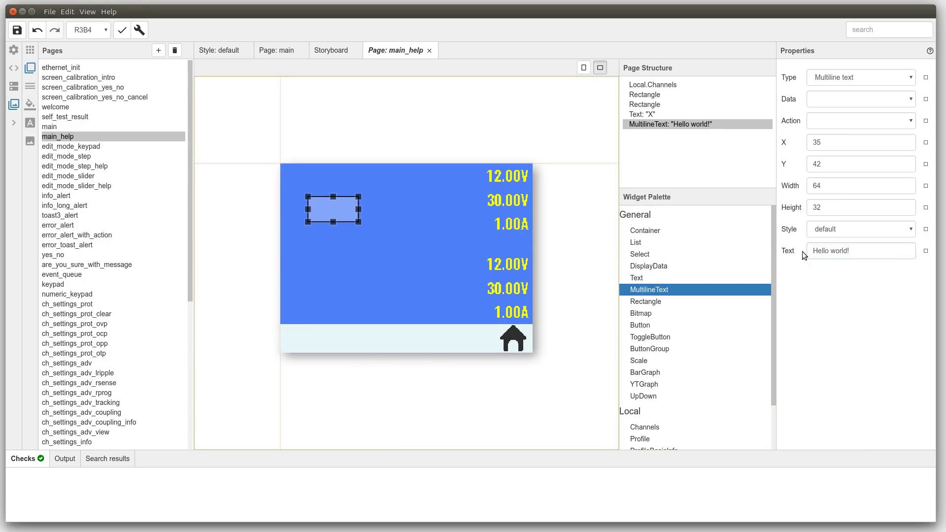
left_click(824, 234)
scroll(826, 367, "down", 5)
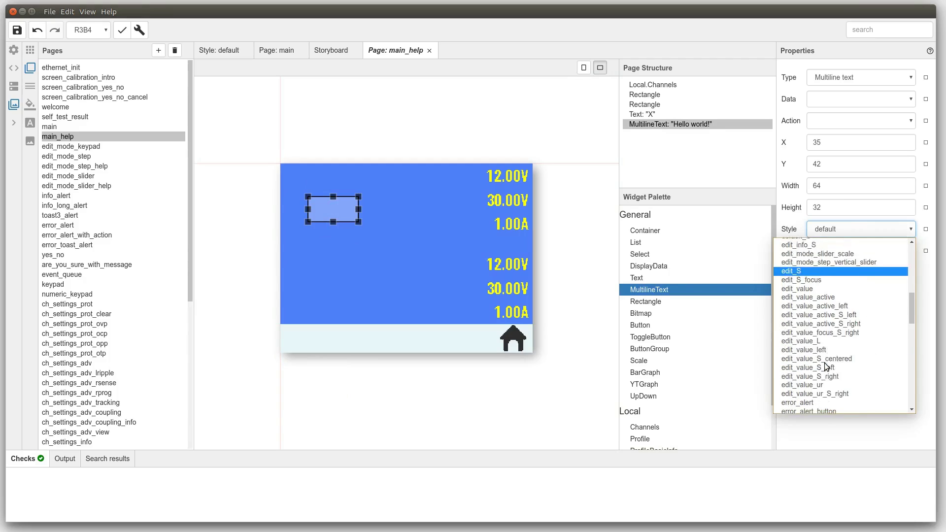
scroll(825, 367, "down", 1)
left_click(810, 333)
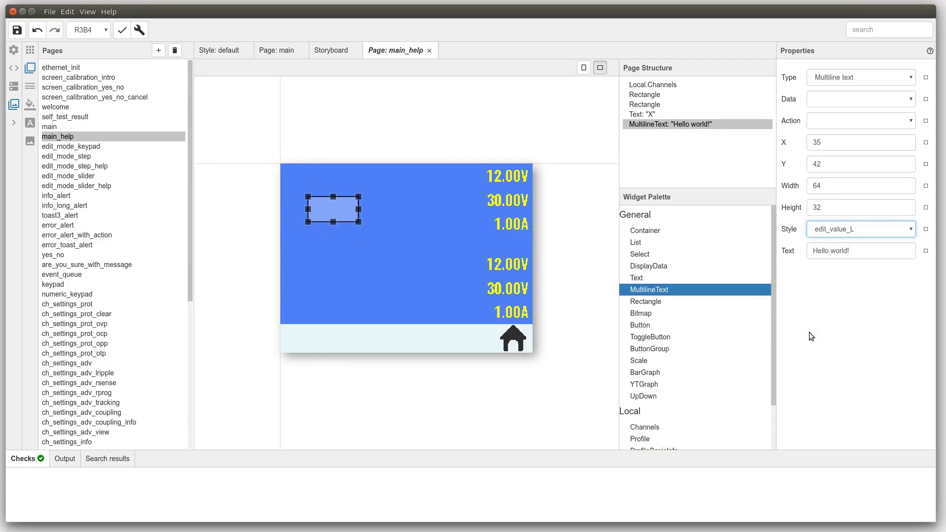
Enlarge the "Hello world!" widget to about 236 x 140 with its left edge at X 16 and set its style to edit_value
left_click_drag(359, 223, 477, 307)
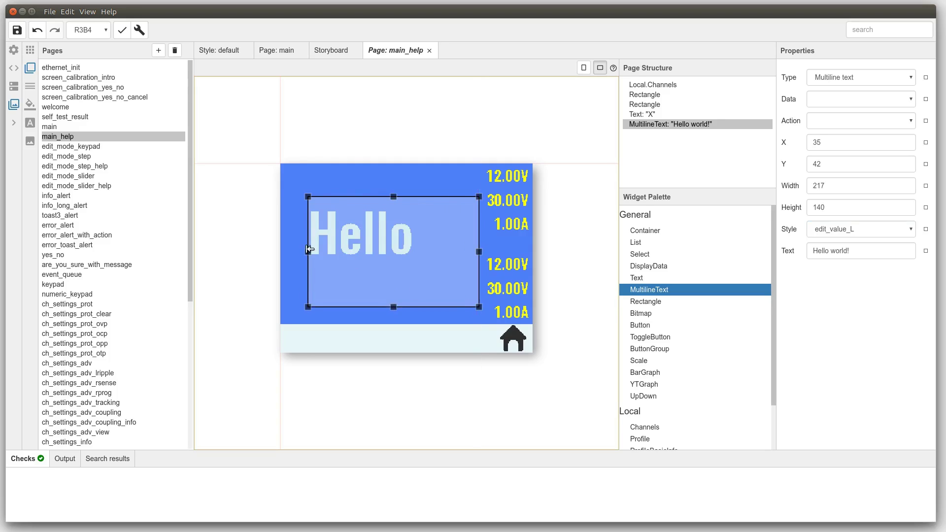
mouse_move(308, 249)
left_mouse_down()
mouse_move(281, 250)
mouse_move(293, 251)
left_mouse_up()
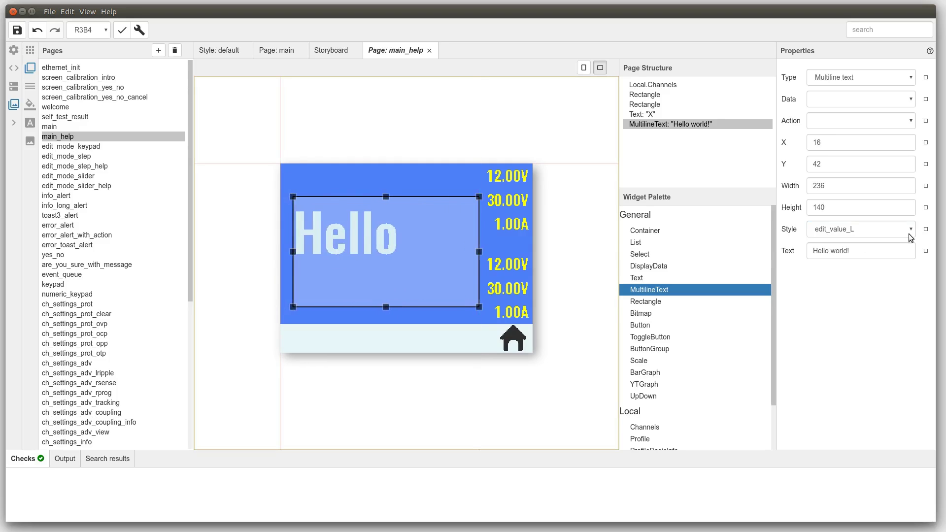
left_click(909, 230)
scroll(871, 340, "down", 3)
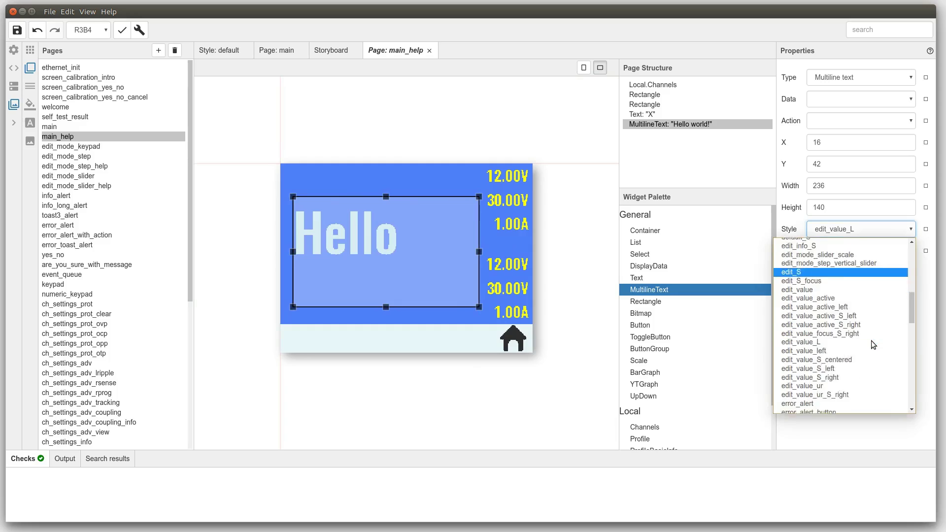
scroll(871, 344, "down", 1)
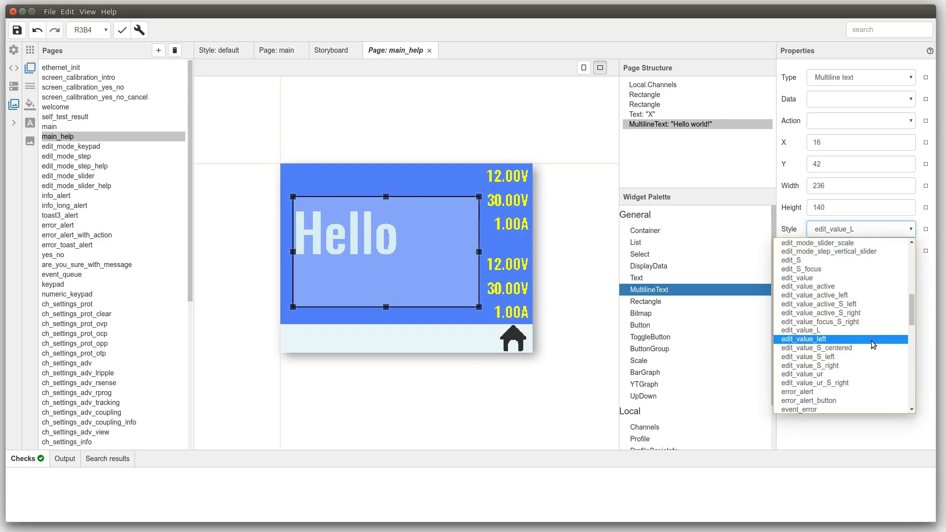
left_click(799, 278)
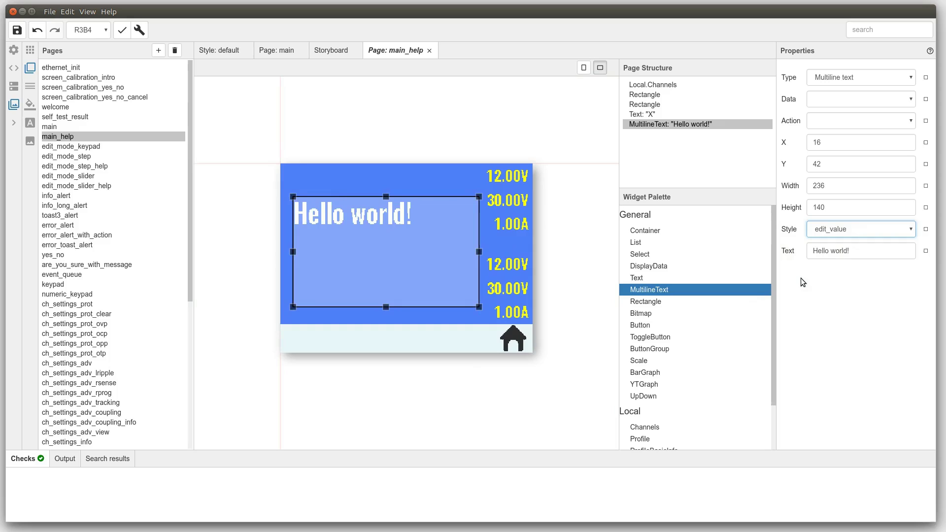
left_click(401, 219)
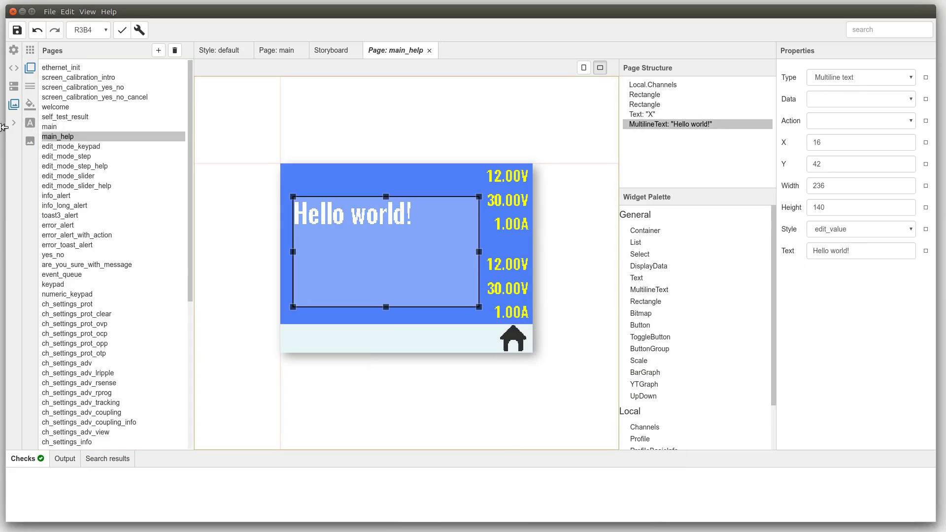
Add a new GUI style at the end of the styles list and name it demo_style
left_click(30, 103)
left_click_drag(188, 162, 193, 410)
left_click(159, 50)
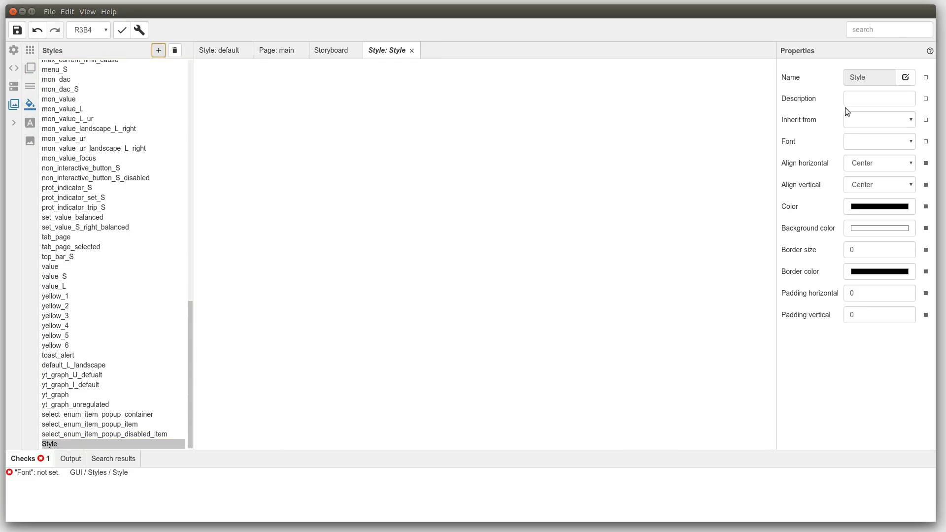
left_click(905, 77)
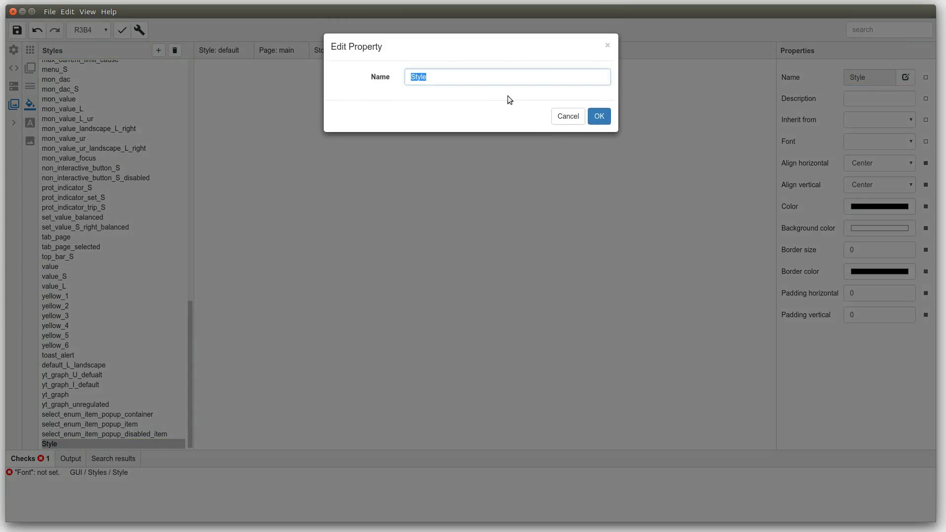
type("demo_")
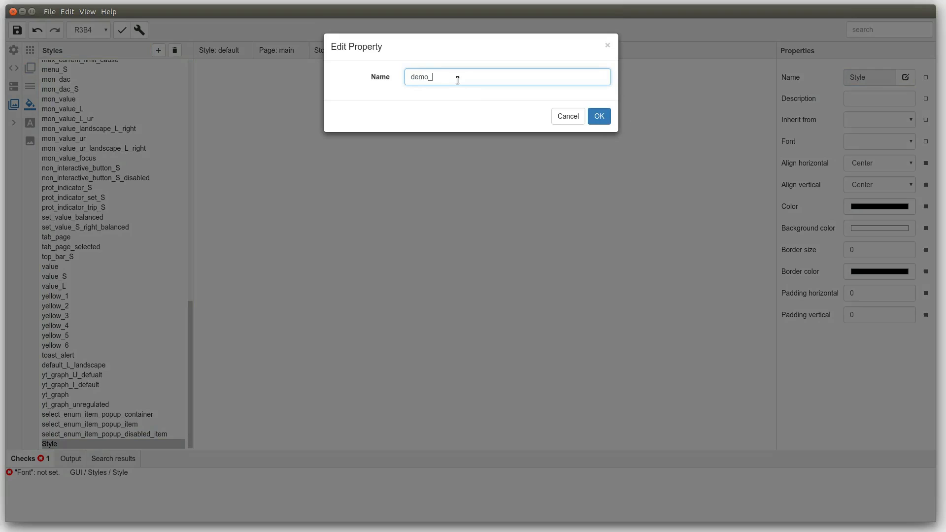
type("style")
left_click(599, 116)
Set the demo_style color to dark red, about #8d1616, and its font to medium
left_click(925, 207)
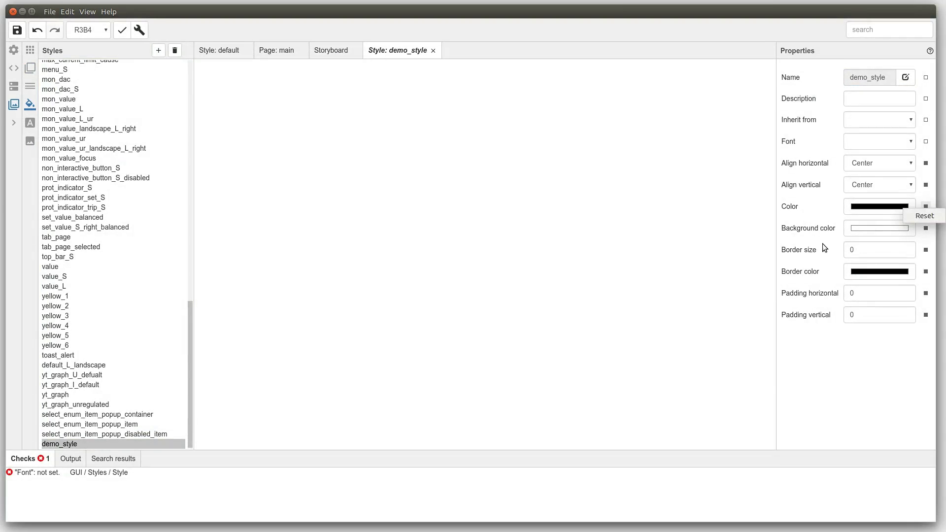
left_click(875, 210)
left_click(871, 208)
left_click(495, 266)
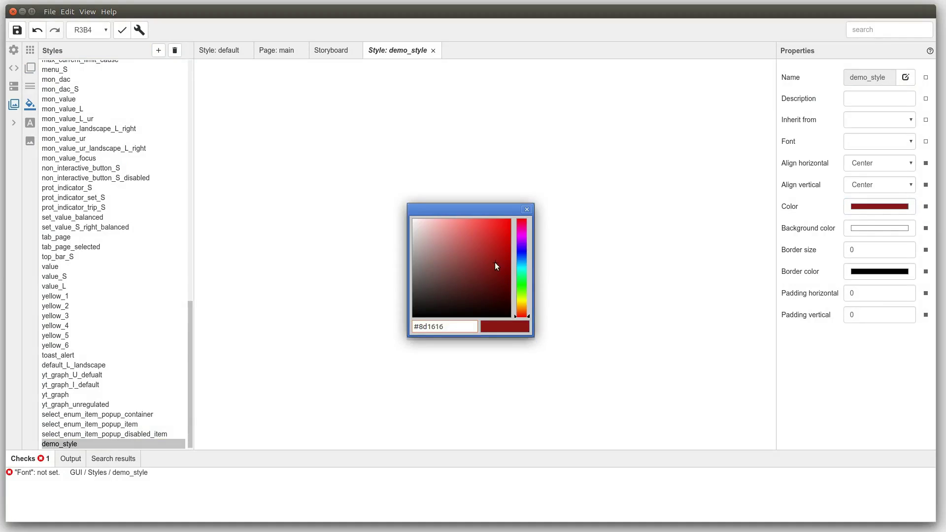
left_click(524, 207)
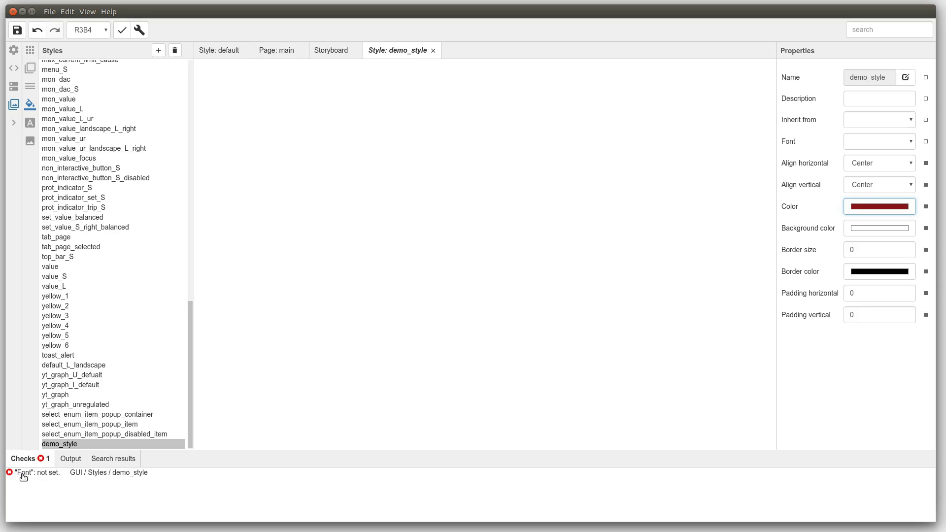
left_click(899, 141)
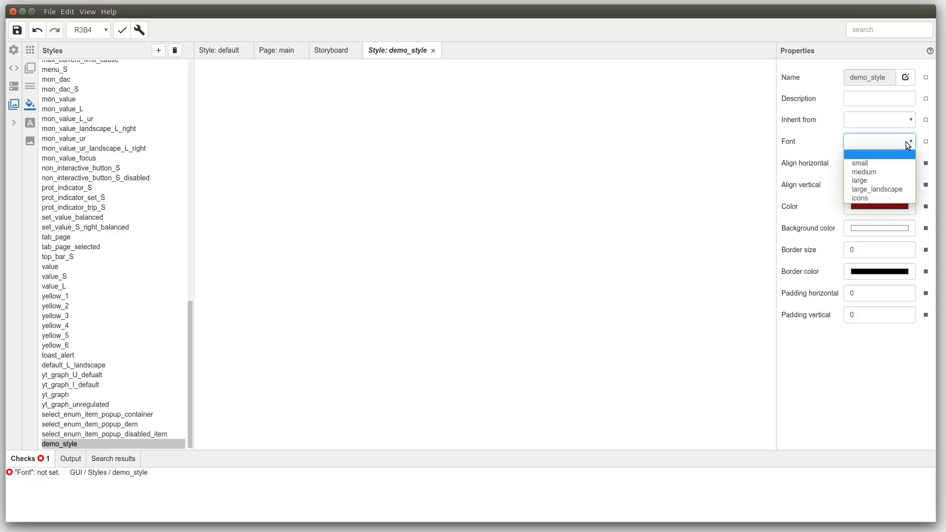
left_click(871, 172)
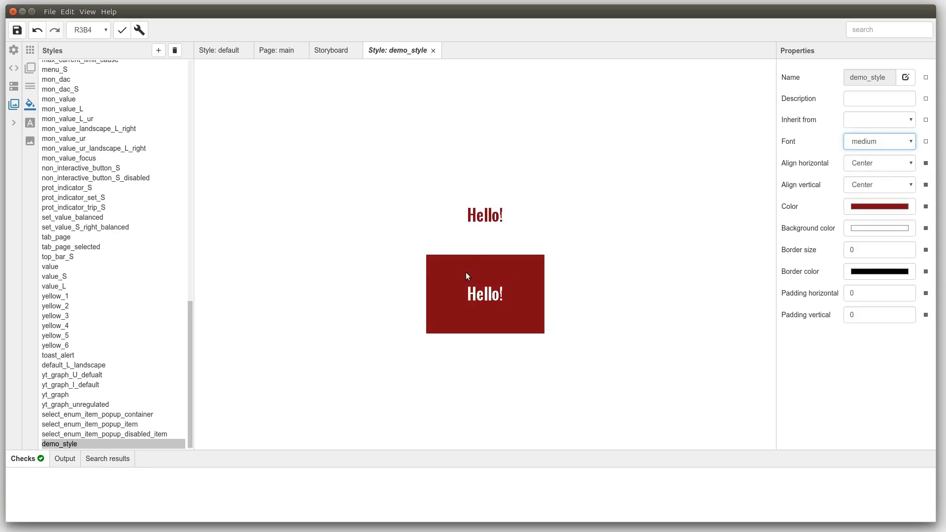
Return to the main_help page and apply demo_style to the "Hello world!" multiline text
left_click(30, 68)
double_click(63, 138)
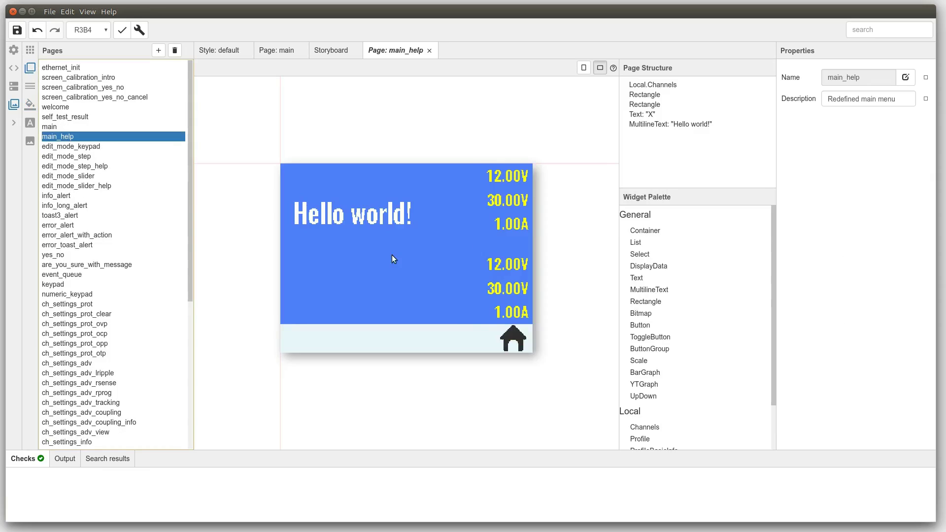
left_click(328, 197)
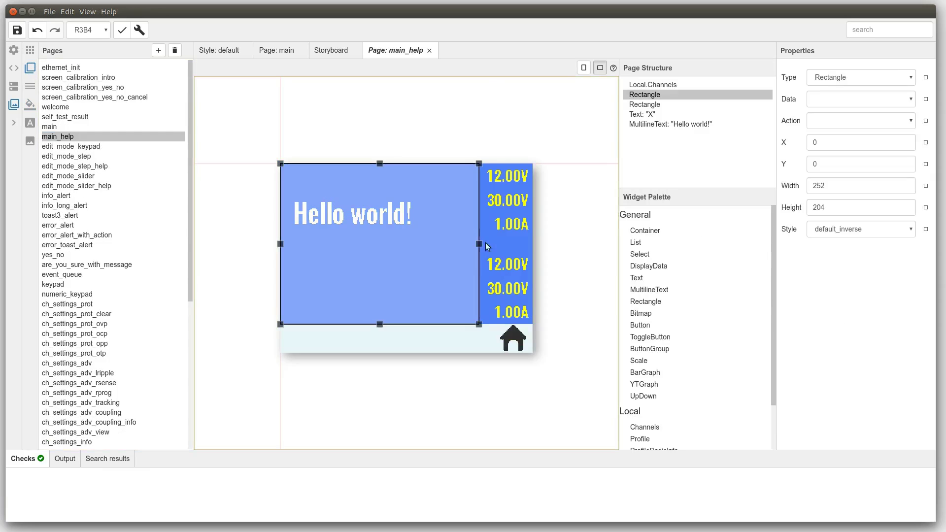
left_click(646, 125)
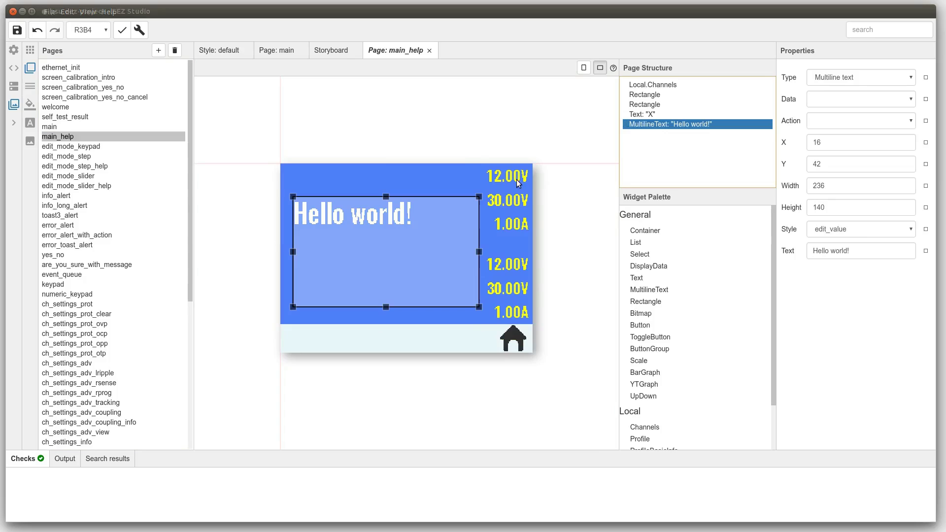
left_click(910, 230)
left_click_drag(911, 285, 915, 401)
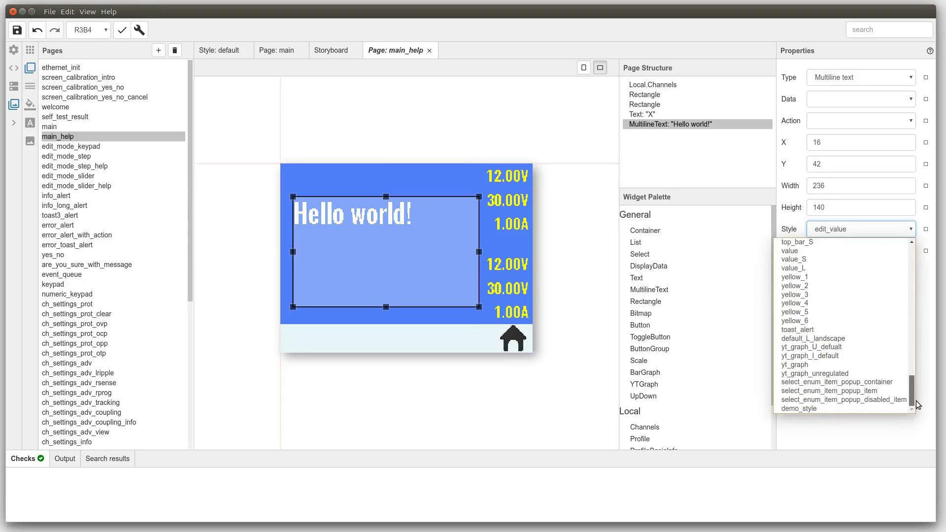
left_click(804, 409)
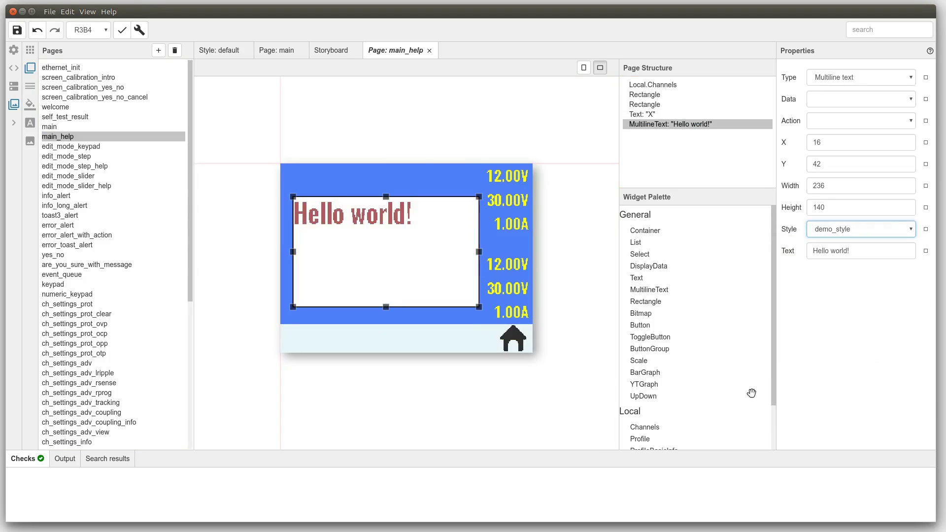
left_click(424, 145)
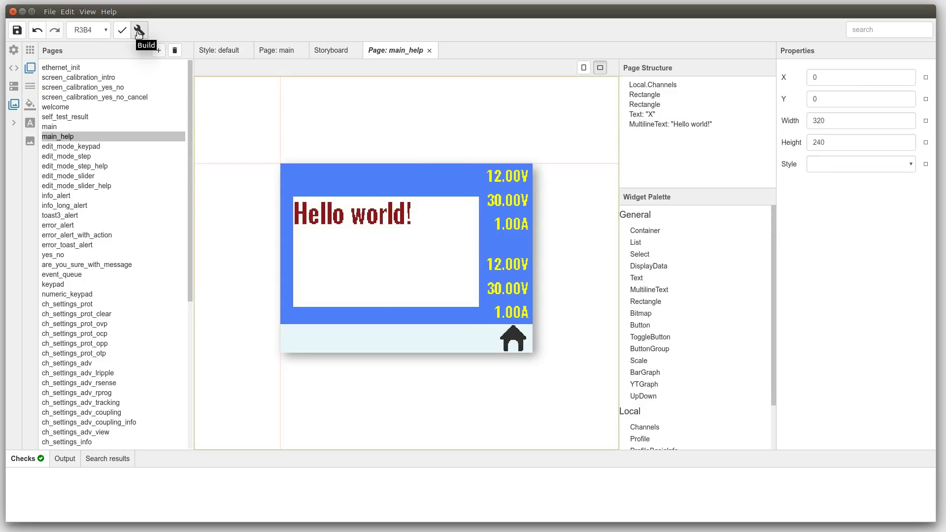
Run the project check and build the project for the R3B4 configuration
left_click(122, 33)
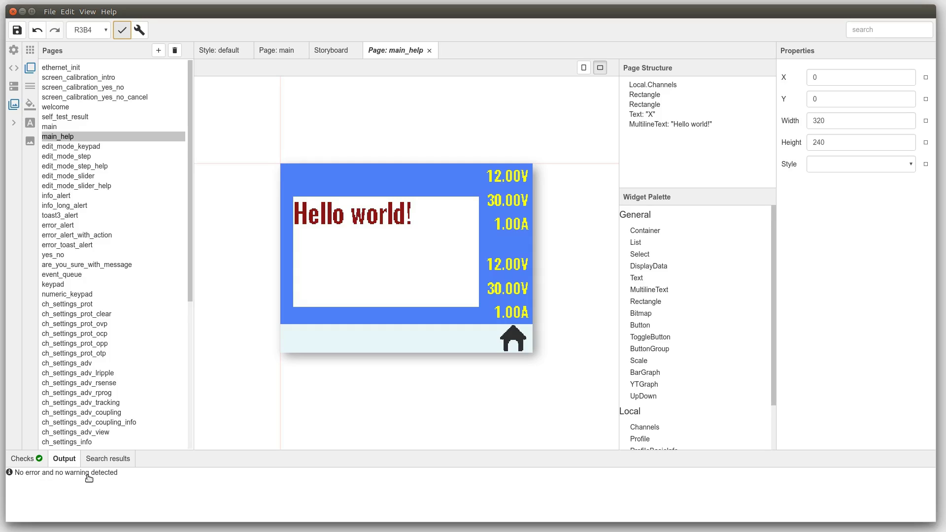
left_click(139, 31)
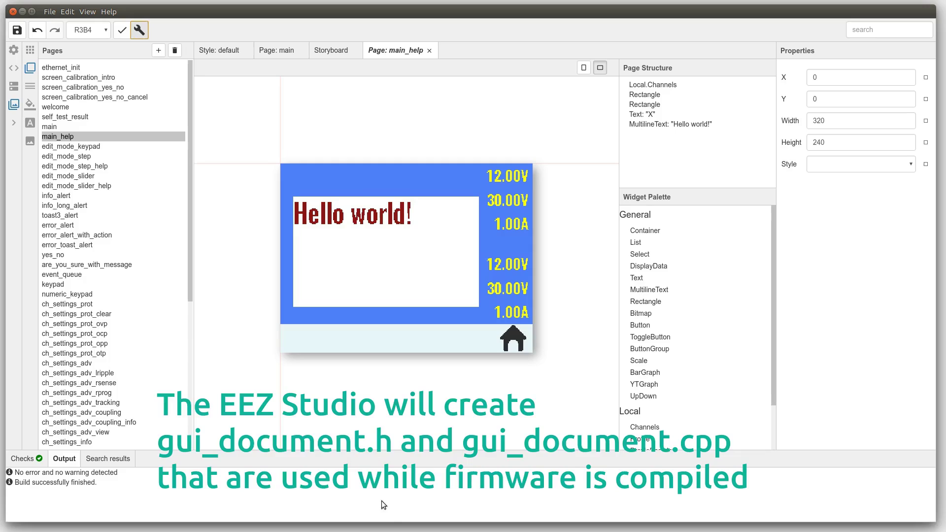
Switch to the terminal and compile the firmware simulator with make in the simulator/platform/linux folder
key("alt+Tab")
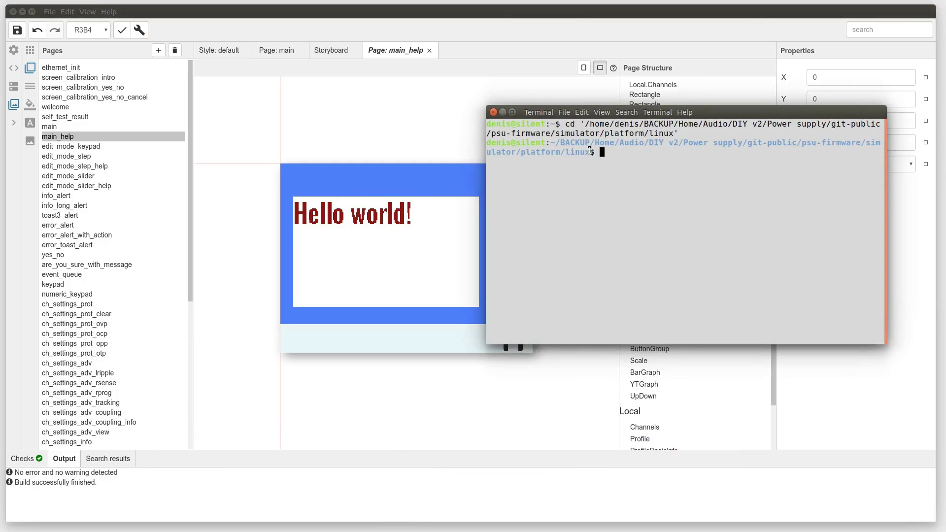
type("make")
key("Return")
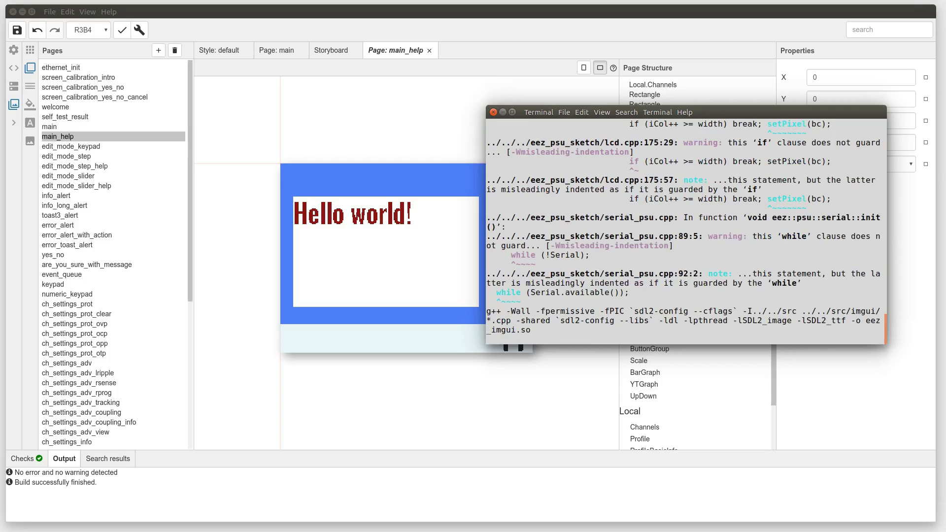
Launch the compiled firmware simulator by running ./eez_psu_sim
type("./ee")
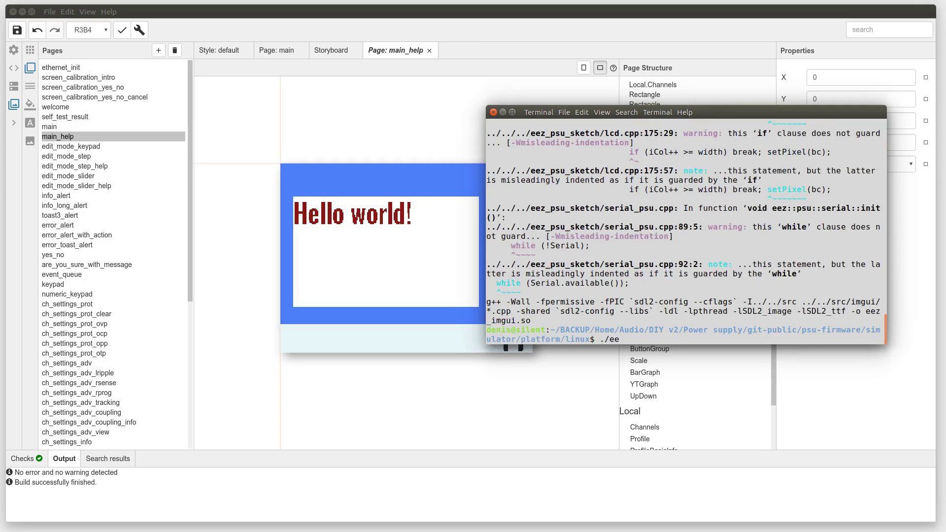
type("z")
key("Tab")
key("Return")
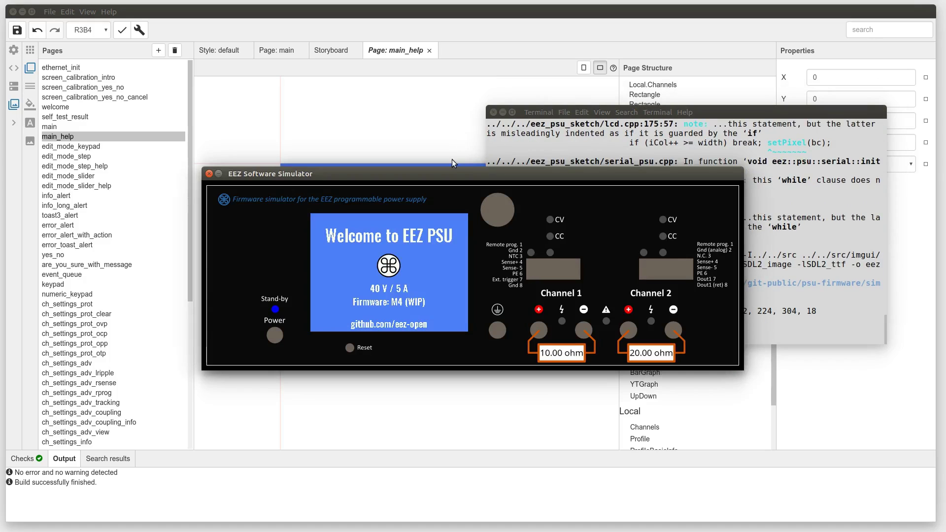
Check the simulator's help page against the main_help design, leave it for the simulator's main screen and return to EEZ Studio
left_click_drag(447, 173, 523, 266)
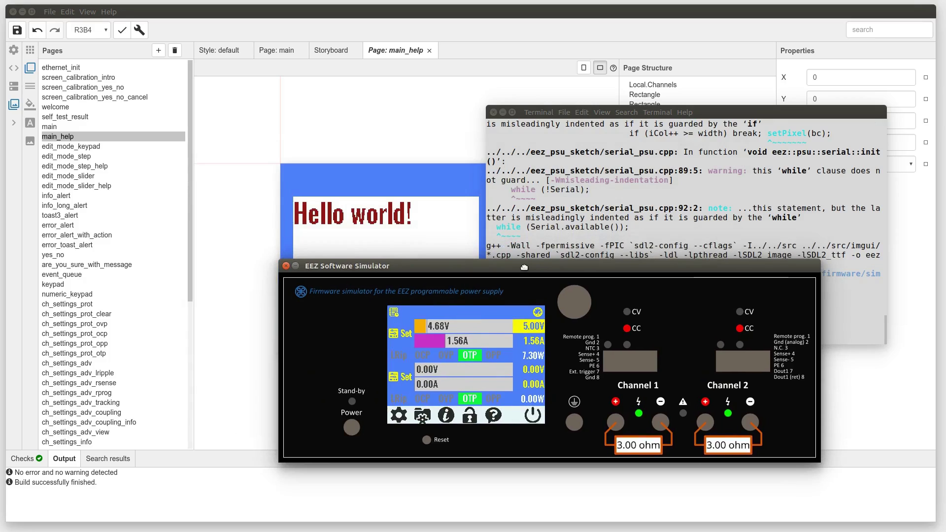
left_click(489, 415)
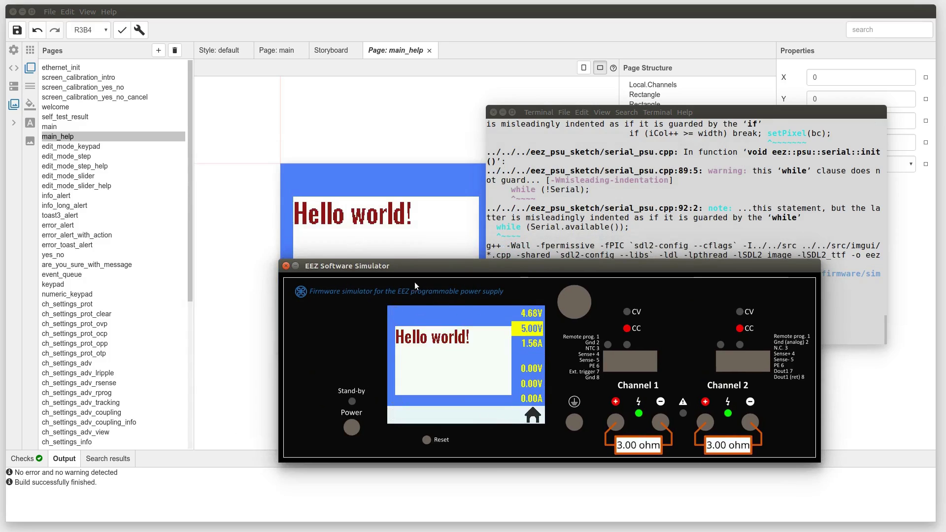
left_click_drag(421, 268, 480, 295)
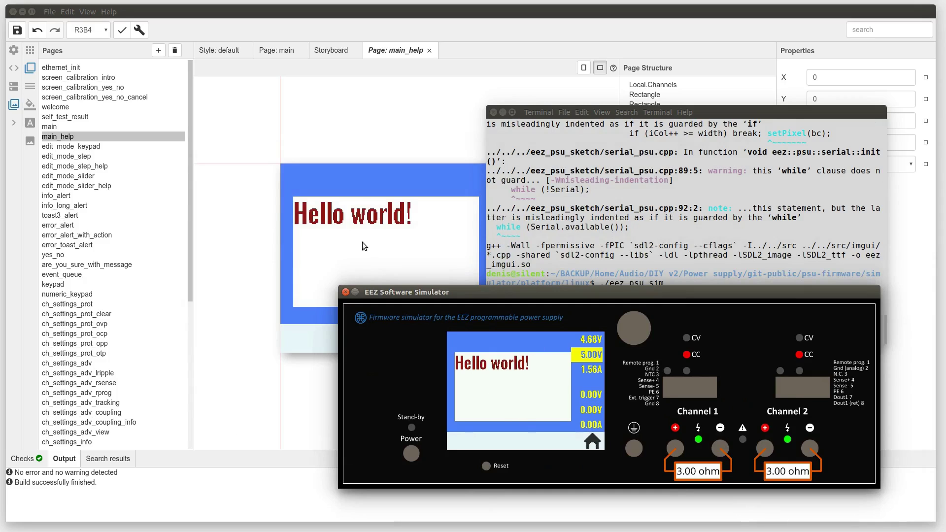
left_click(587, 444)
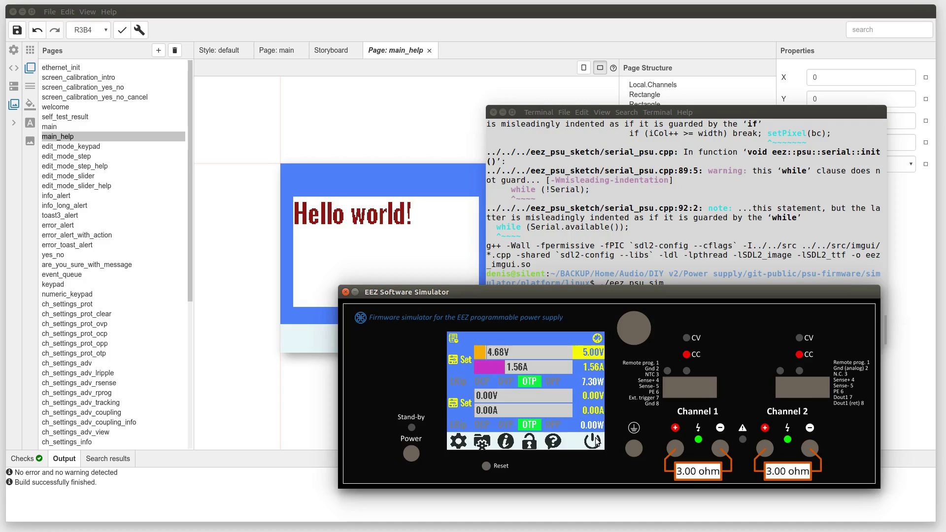
left_click(270, 11)
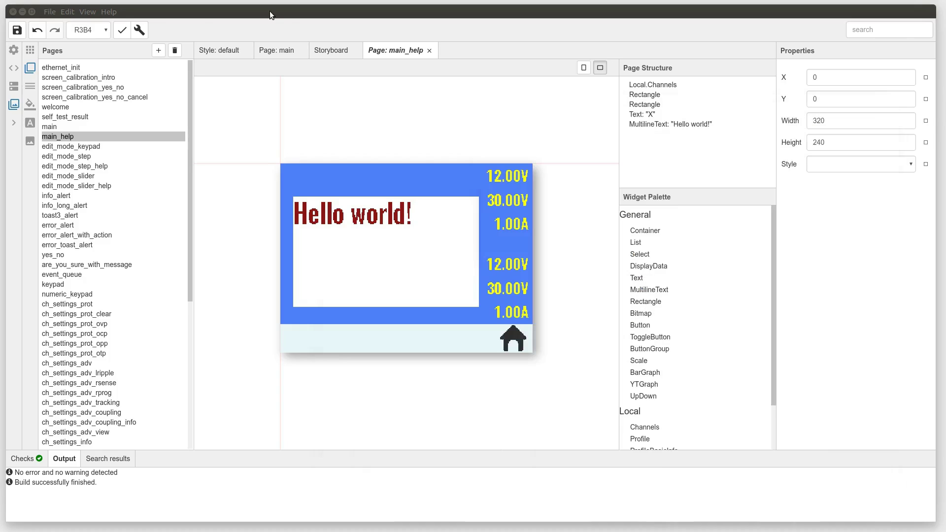